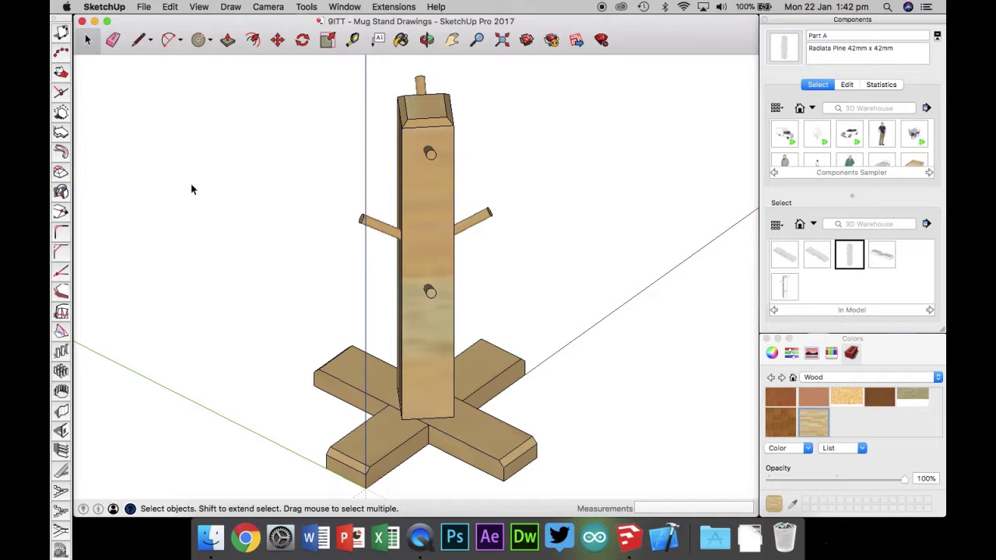
Move the upright stand and the two base pieces apart to expose the half-lap joints, and undo the moves.
left_click(277, 39)
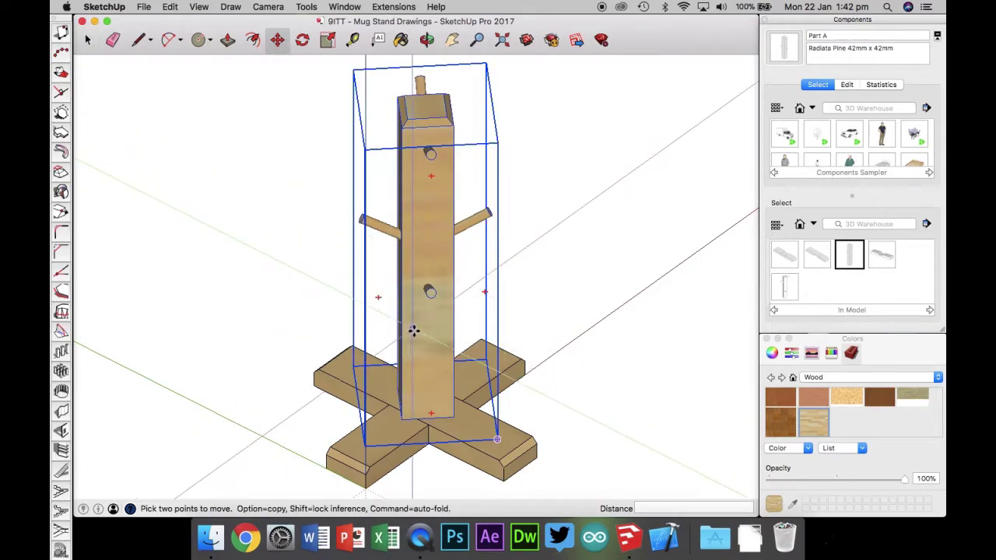
left_click(412, 329)
left_click(605, 295)
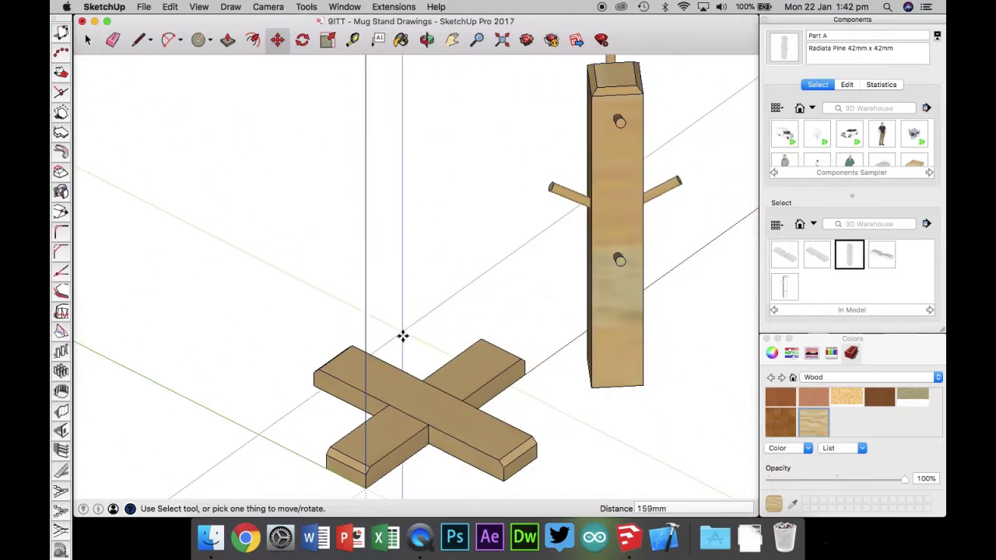
left_click(390, 392)
left_click(270, 270)
left_click(456, 387)
left_click(471, 417)
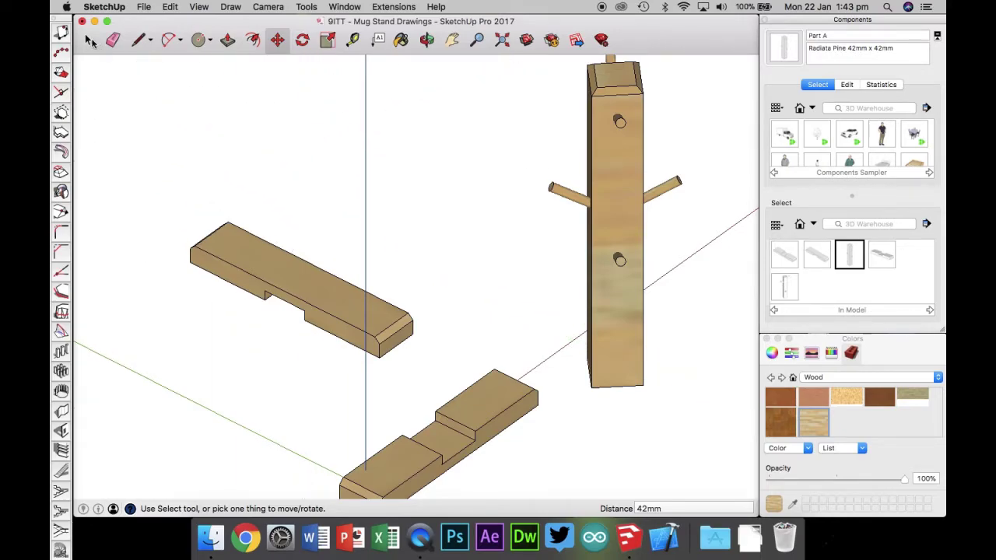
key("super+z")
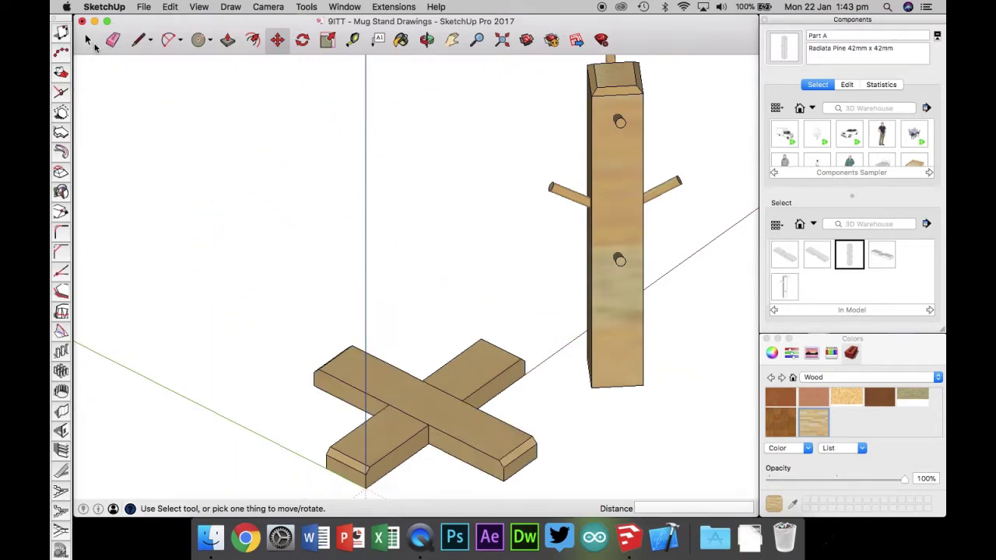
key("super+z")
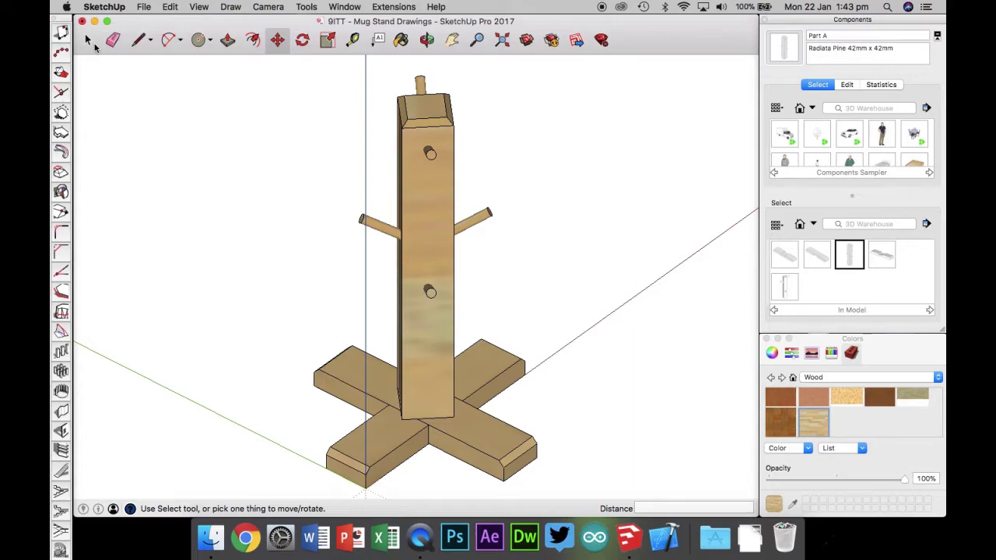
Save the model under the name Drawings in the Mug Stand folder.
left_click(144, 7)
left_click(158, 89)
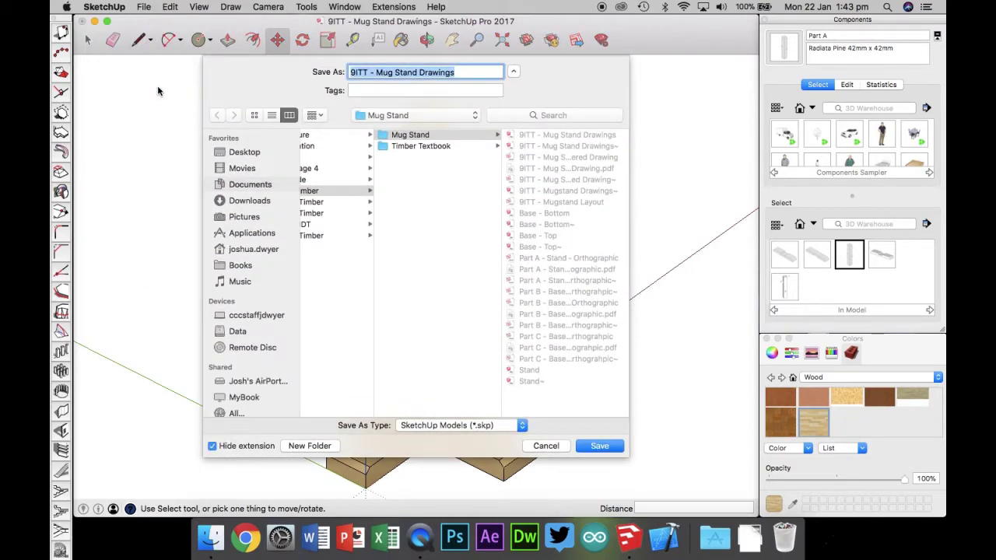
type("Drawings")
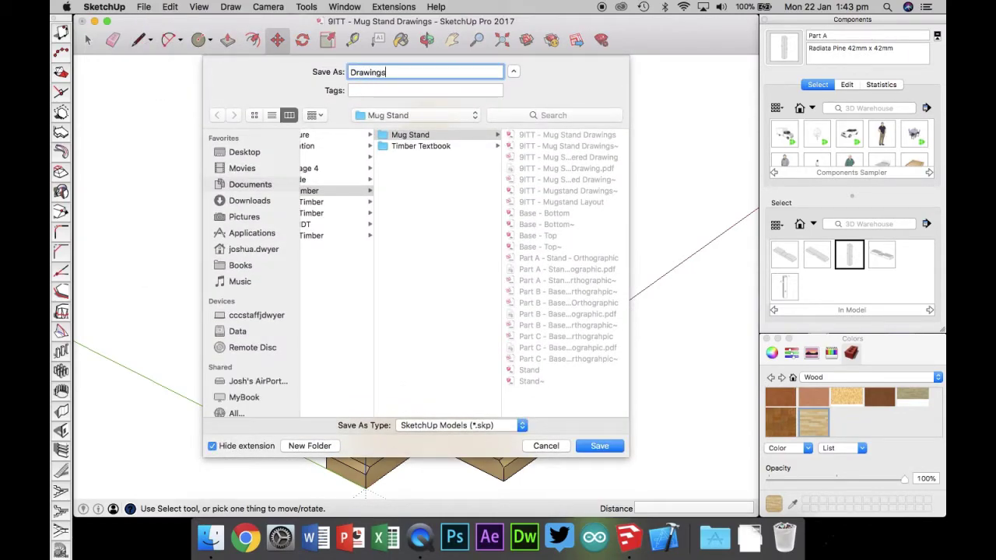
key("Return")
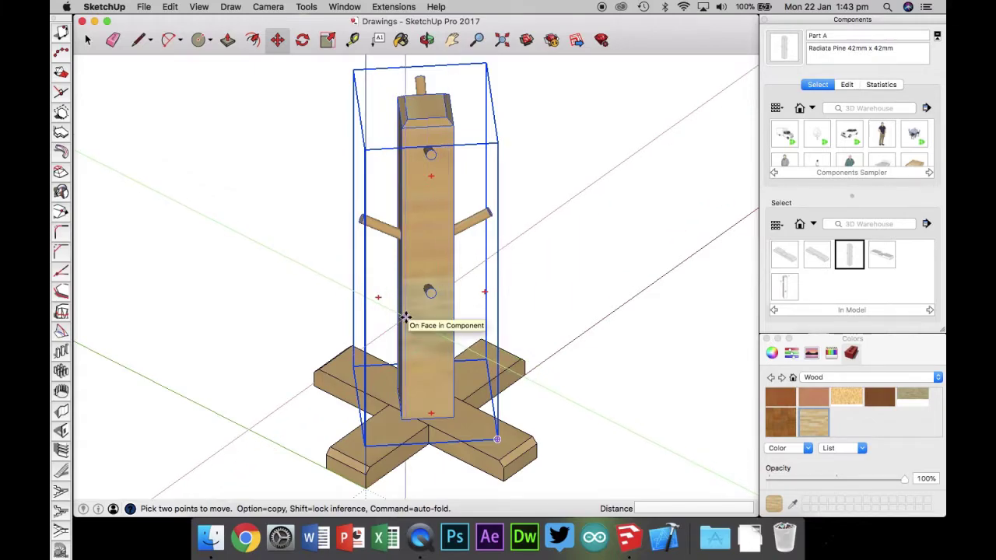
Delete the upright stand and the base from the model, leaving the drawing area empty.
left_click(87, 41)
left_click(403, 360)
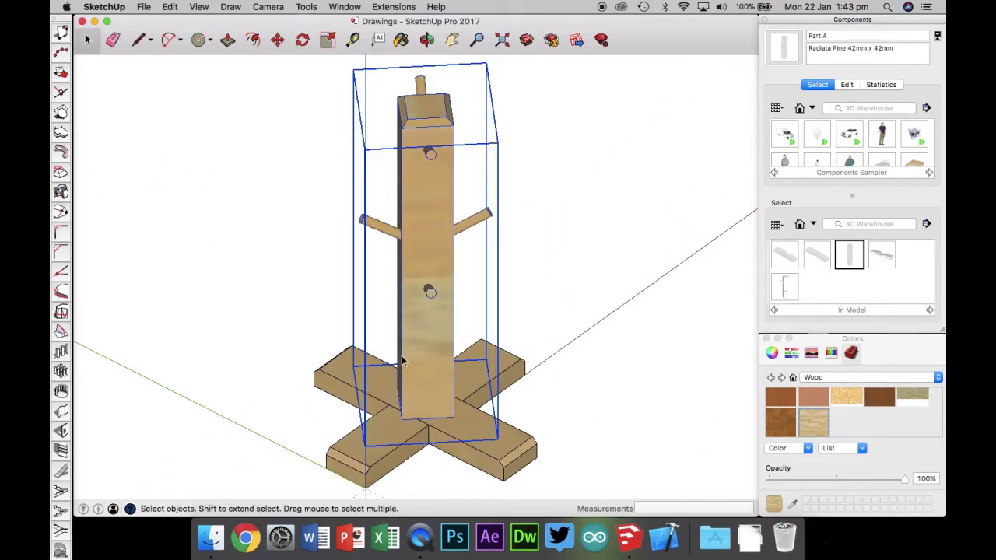
key("Delete")
left_click(378, 379)
key("Delete")
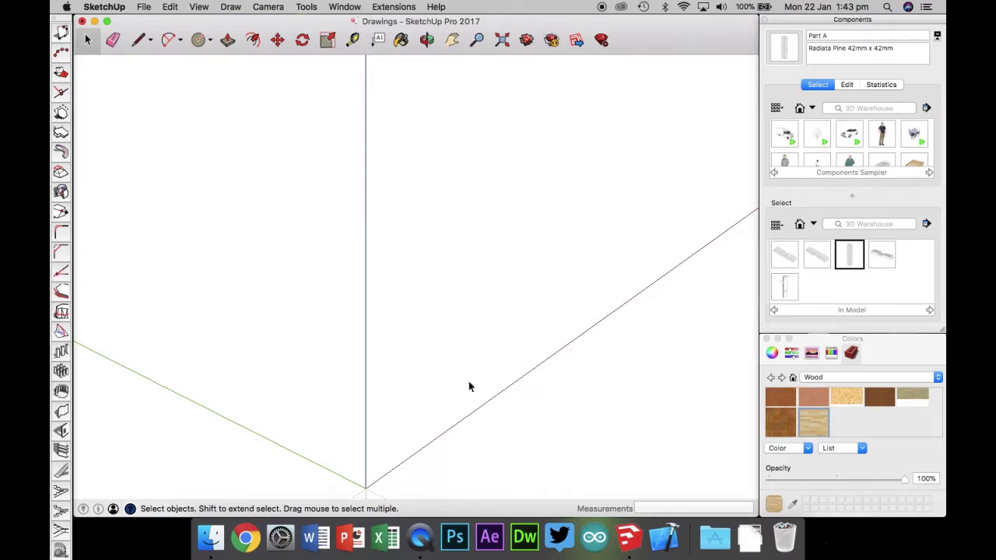
Place the Base (Bottom Lap) component from the model's components with its corner at the axes origin.
key("super+shift+e")
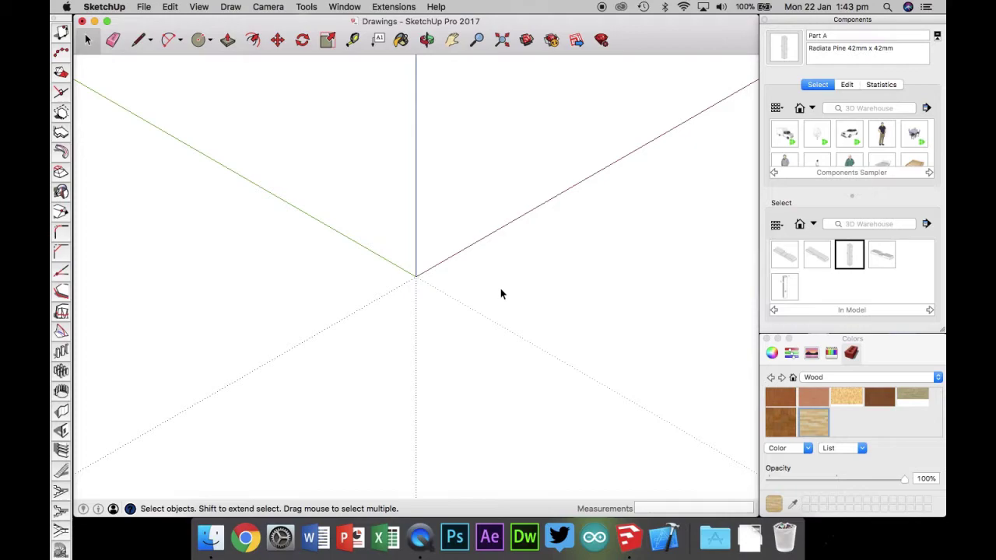
left_click(784, 255)
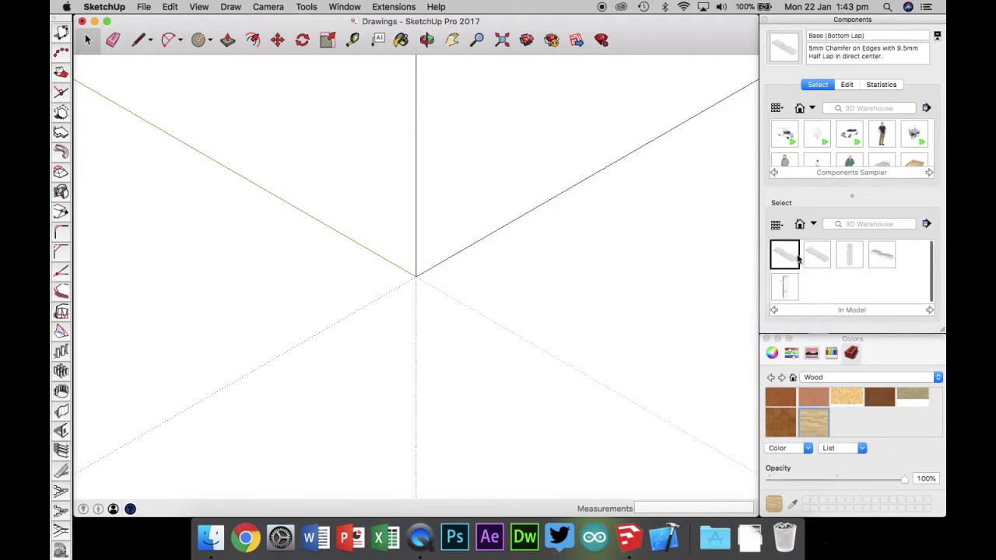
left_click(419, 277)
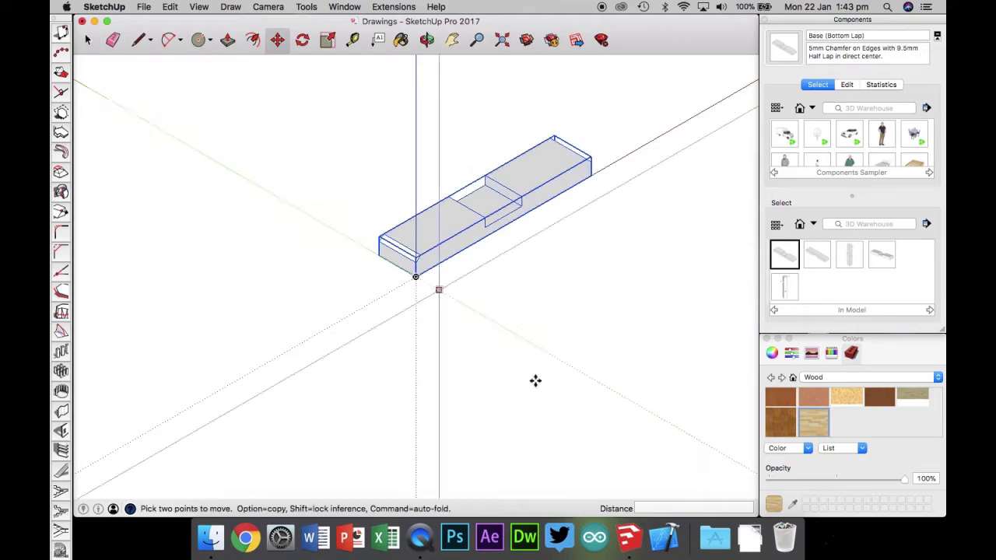
Try moving the placed bottom lap component away from the origin.
left_click(507, 223)
key("super+z")
left_click(490, 317)
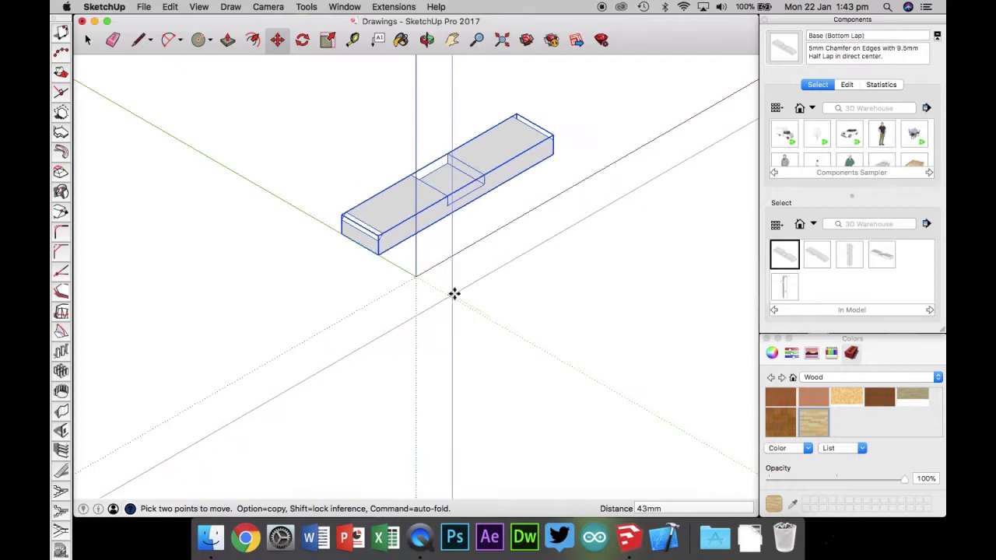
left_click(488, 313)
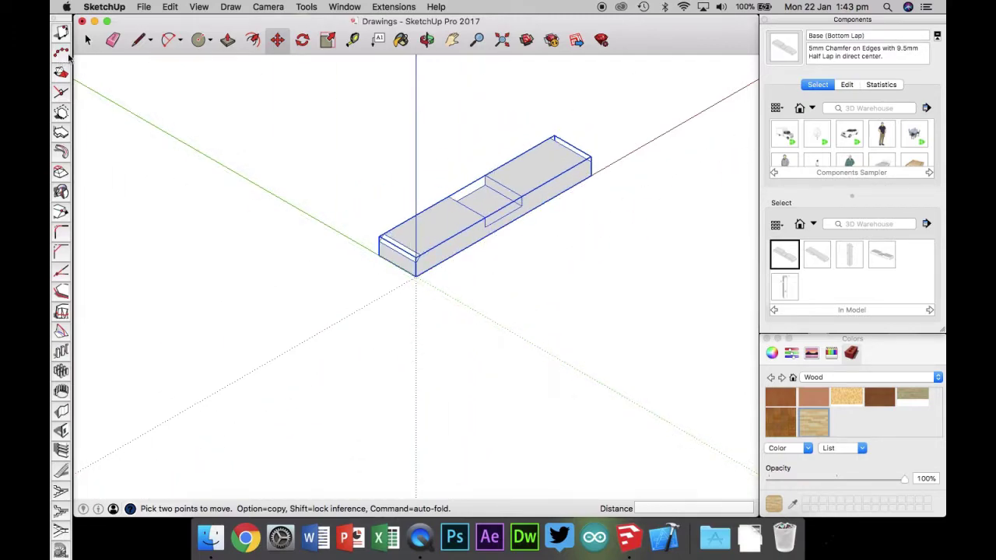
key("space")
left_click(144, 126)
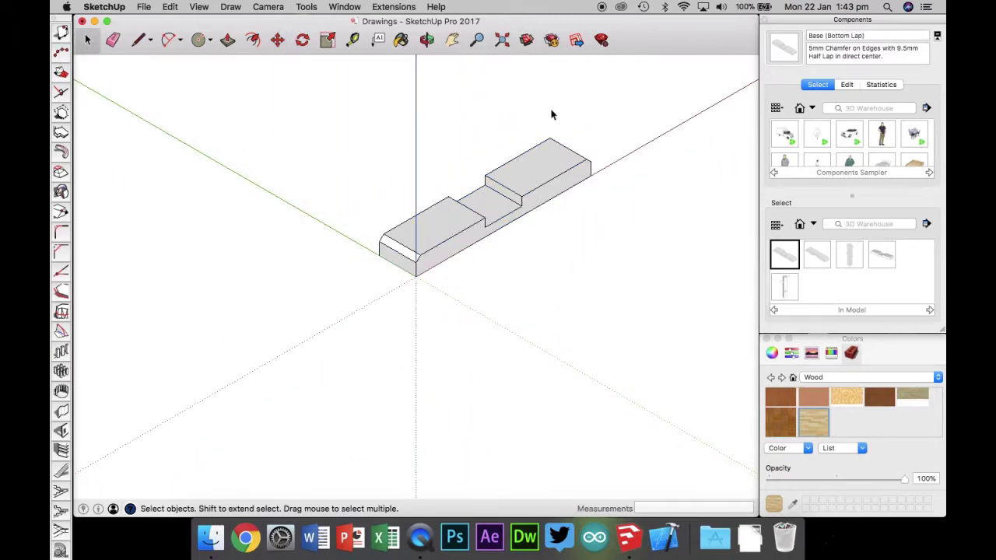
left_click(428, 46)
left_click_drag(545, 234, 632, 266)
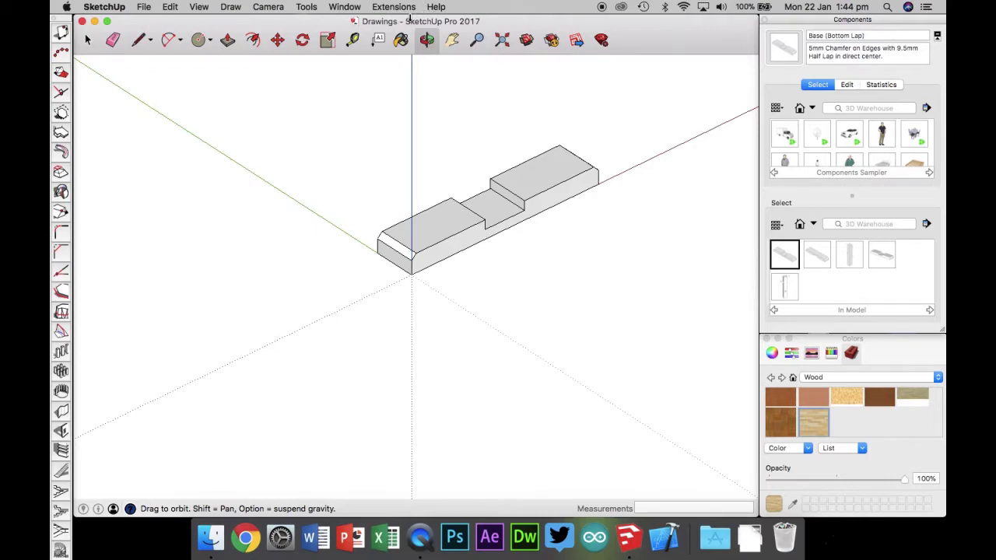
left_click(384, 10)
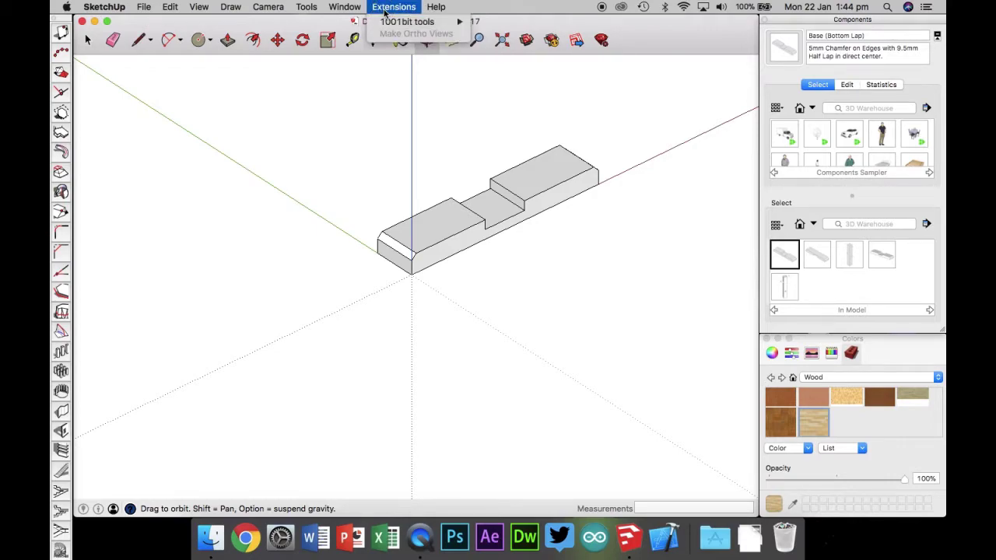
left_click(385, 10)
left_click(384, 11)
left_click(380, 8)
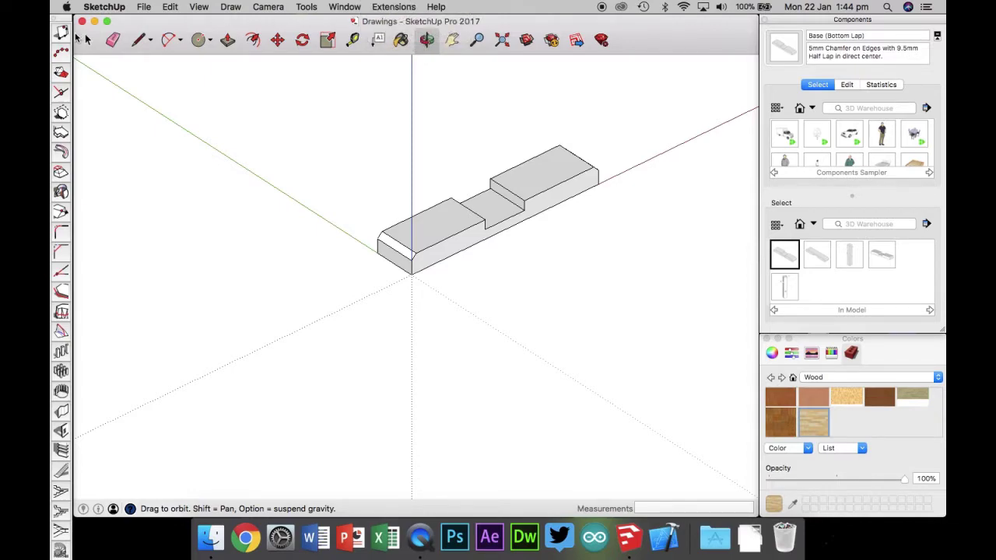
Generate orthographic views of the Base (Bottom Lap) component with the Make Ortho Views extension.
left_click(88, 40)
left_click(446, 231)
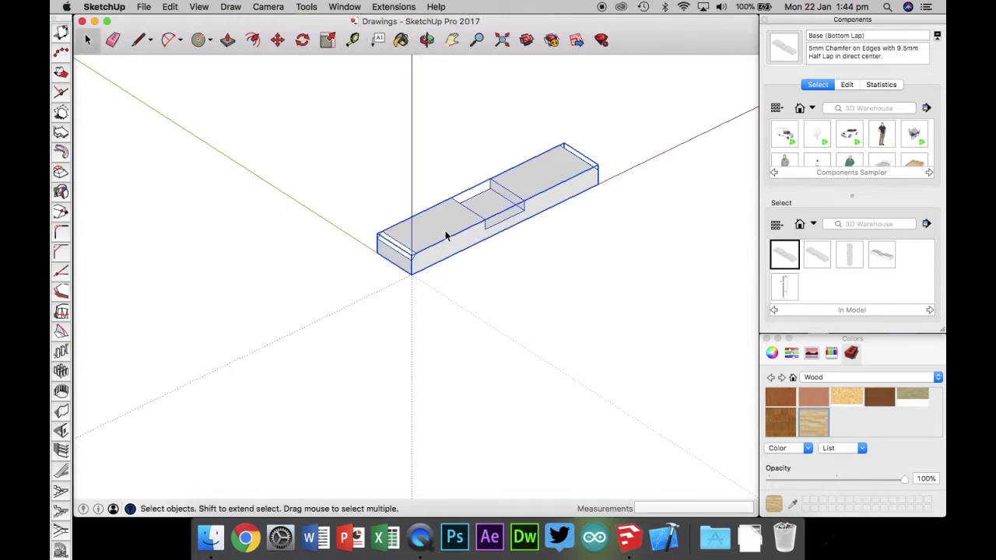
left_click(388, 8)
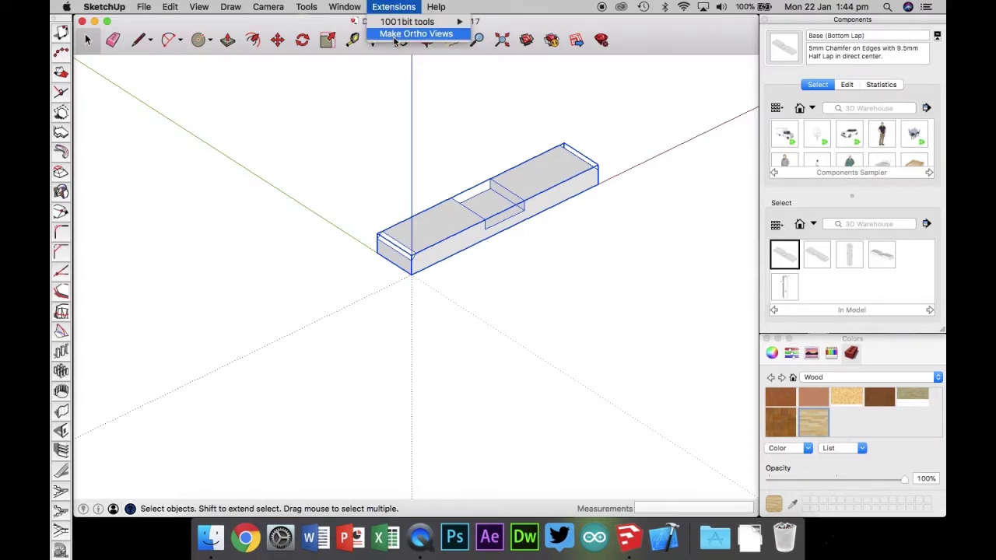
left_click(395, 36)
left_click(392, 184)
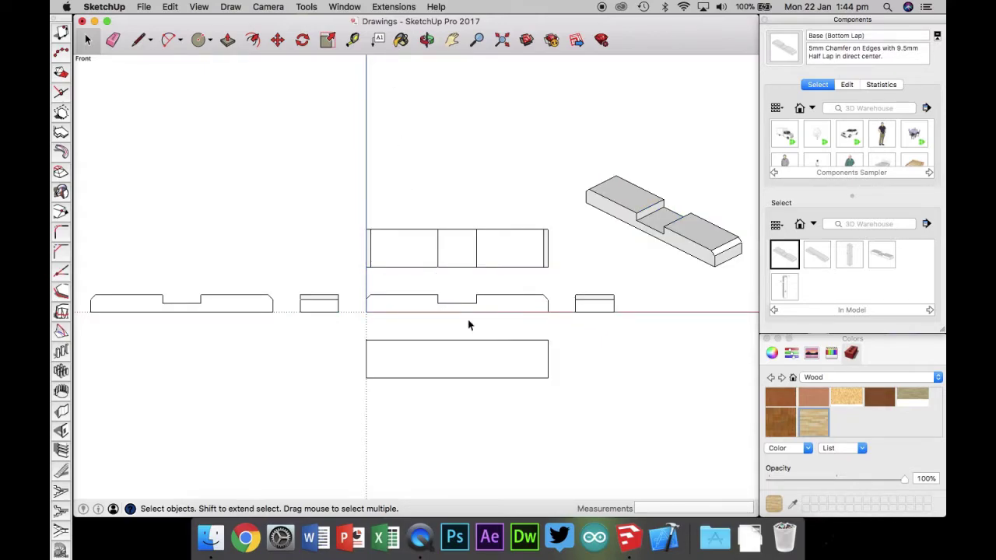
Examine the generated views of the base piece one by one: front, top, bottom, both ends and back.
left_click(412, 308)
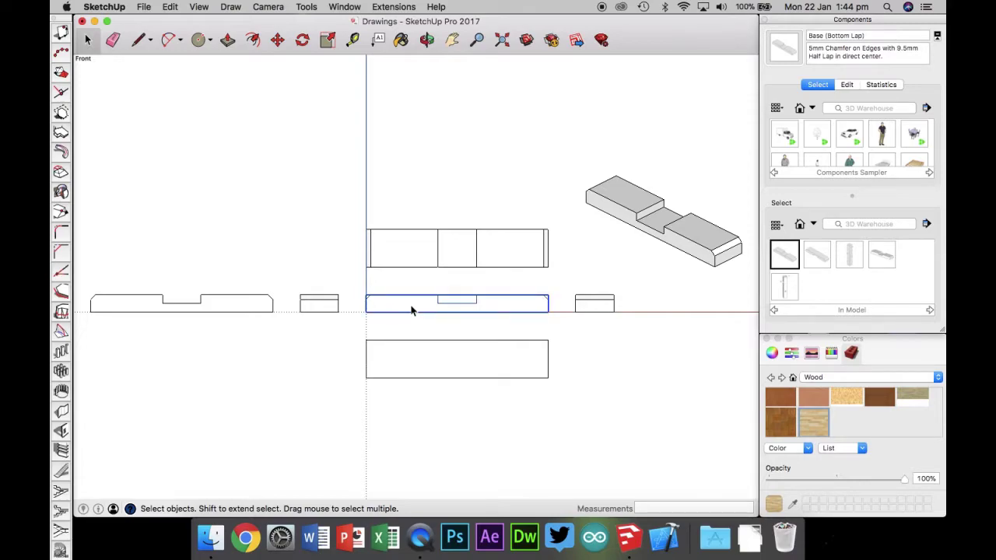
left_click(429, 243)
left_click(418, 366)
left_click(597, 309)
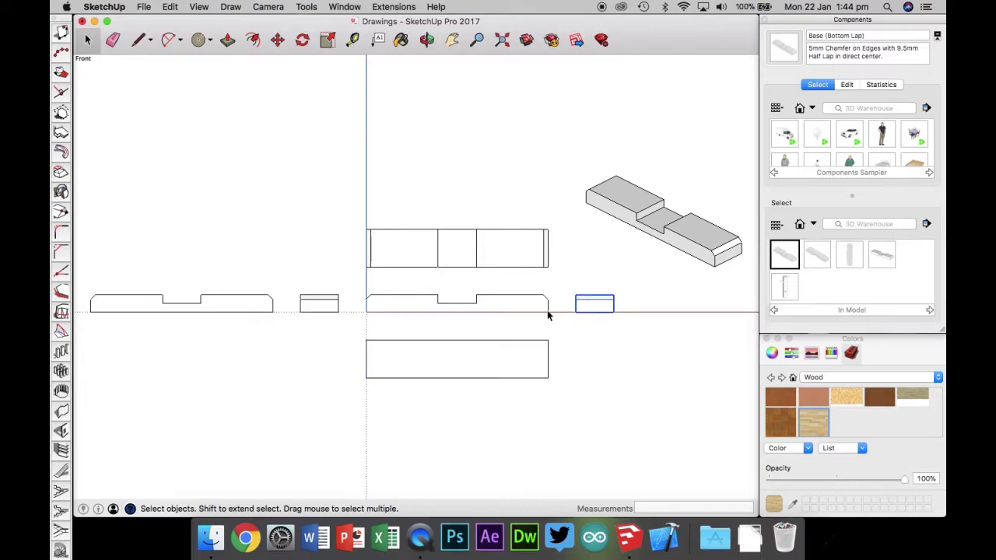
left_click(330, 309)
left_click(246, 311)
left_click(263, 242)
left_click(396, 246)
left_click(398, 297)
left_click(600, 312)
Delete the bottom, left end and back views of the base piece.
left_click(474, 358)
key("Delete")
left_click(323, 305)
left_click(247, 304)
key("Delete")
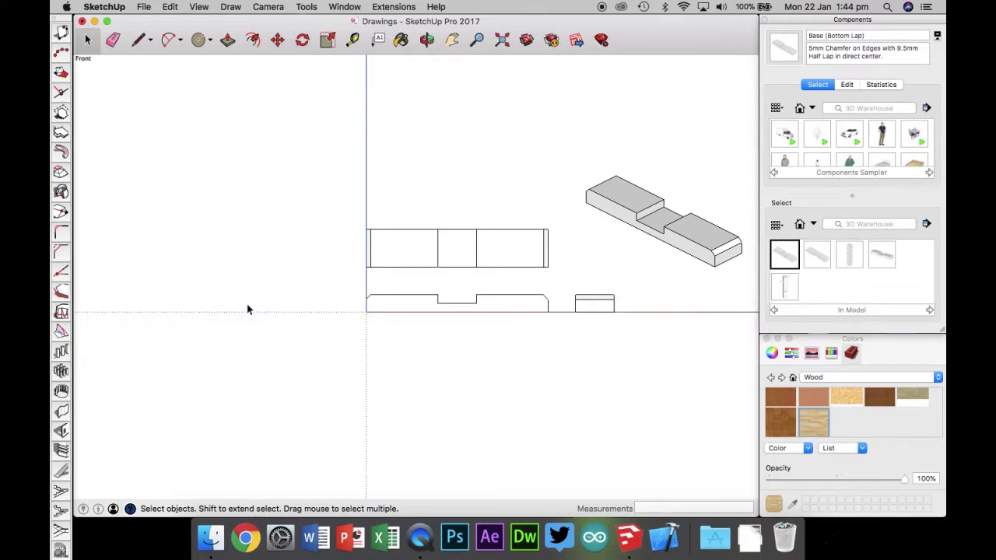
Send the model with the remaining orthographic and pictorial views to LayOut.
left_click(501, 39)
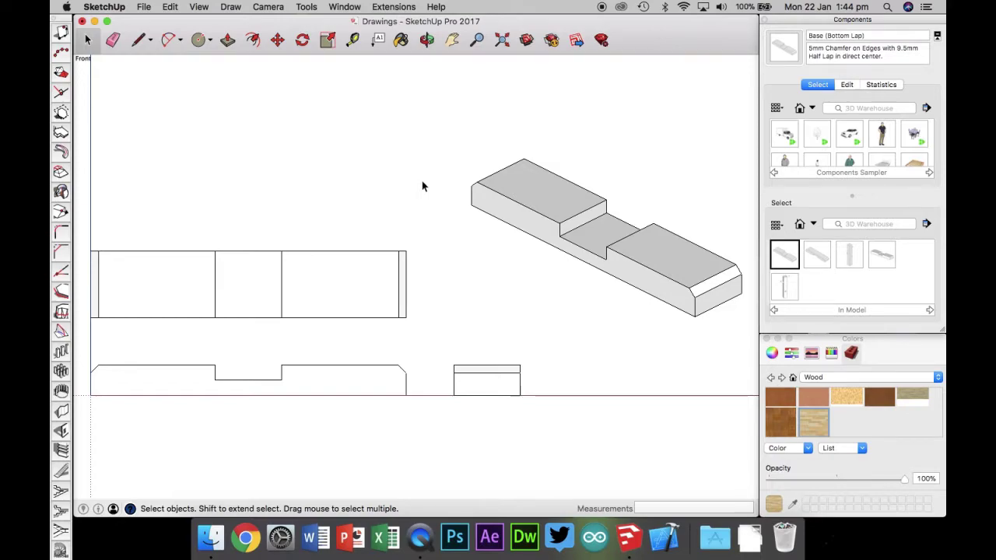
scroll(422, 186, "down", 1)
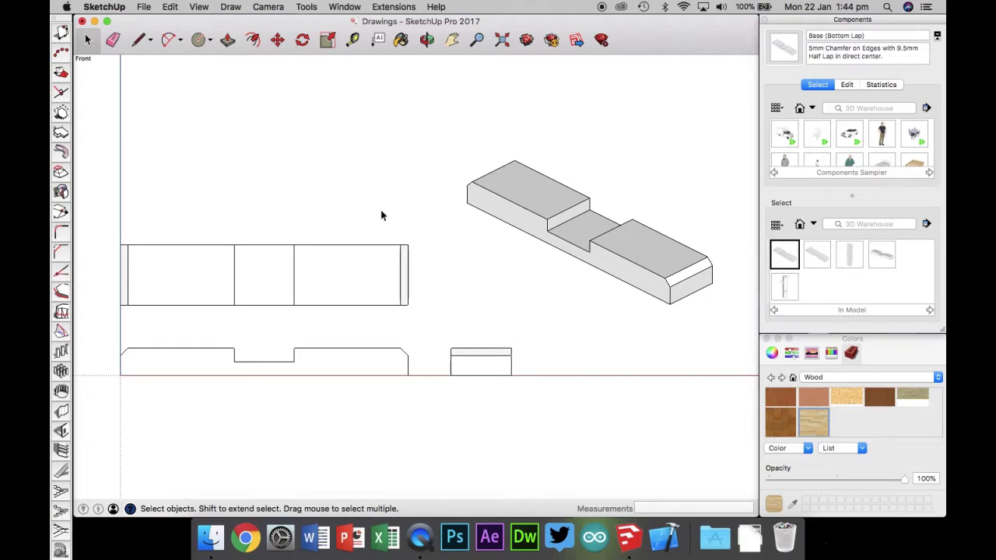
left_click(576, 40)
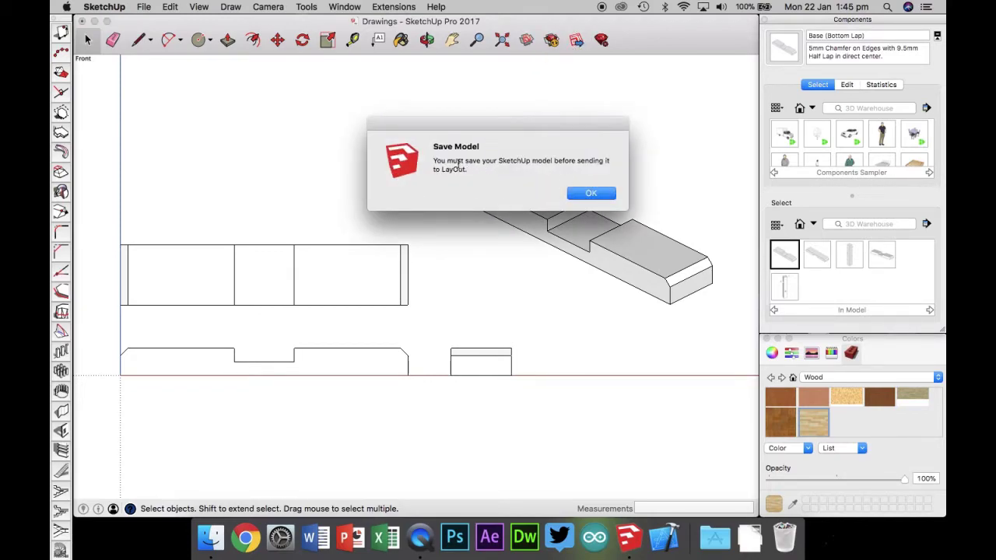
left_click(585, 195)
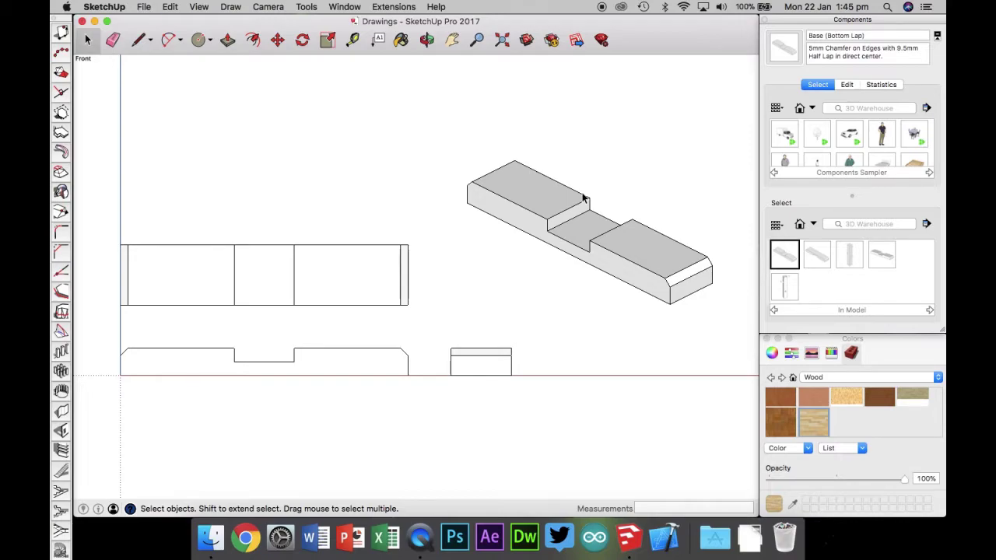
left_click(576, 41)
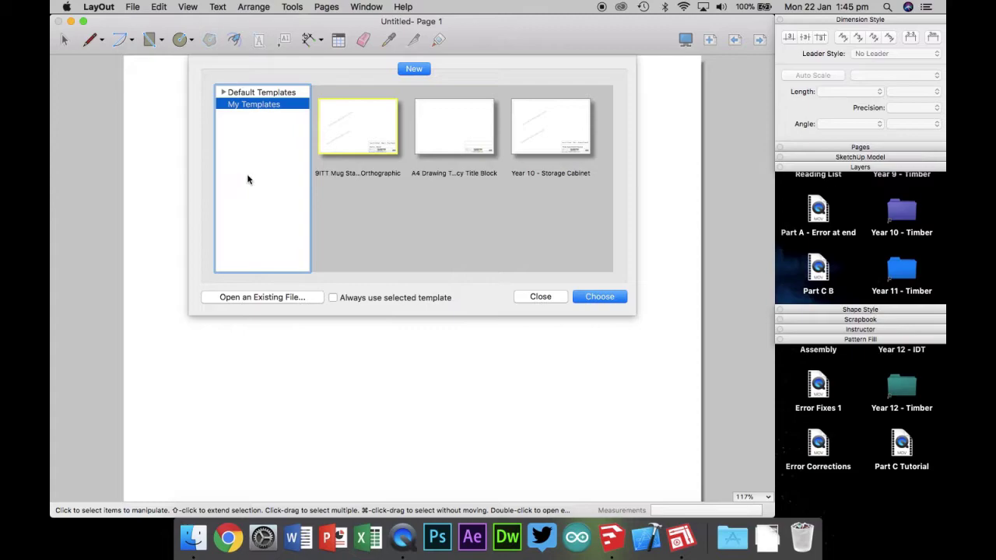
Browse the default templates and create the drawing from the custom A4 Drawing Template - Clancy Title Block.
left_click(438, 140)
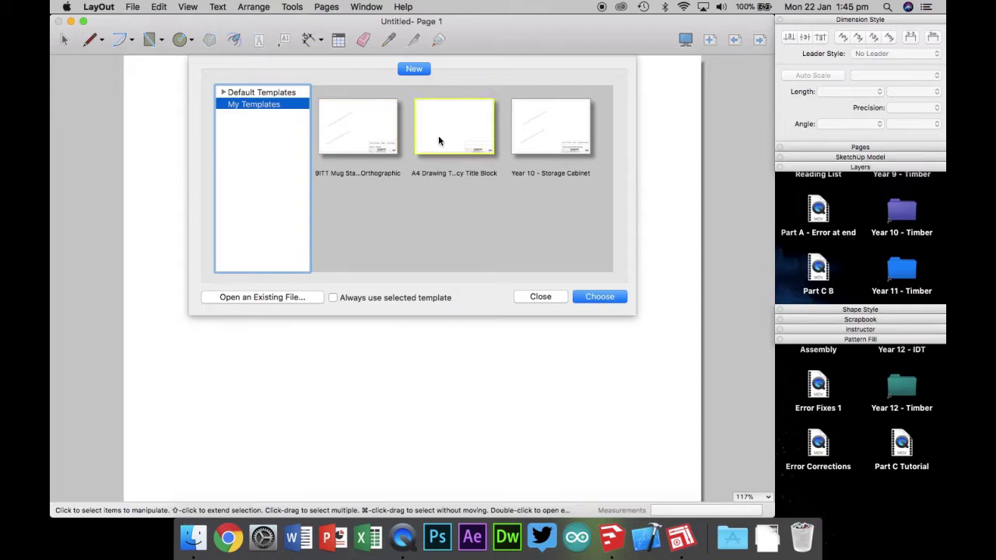
left_click(223, 92)
left_click(238, 93)
scroll(399, 197, "down", 3)
scroll(399, 196, "up", 3)
left_click(225, 92)
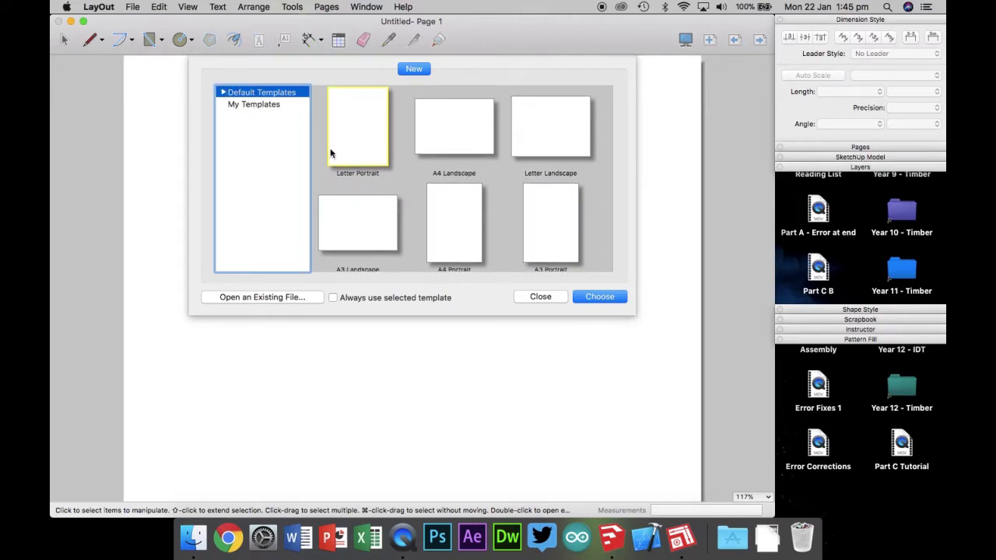
left_click(265, 104)
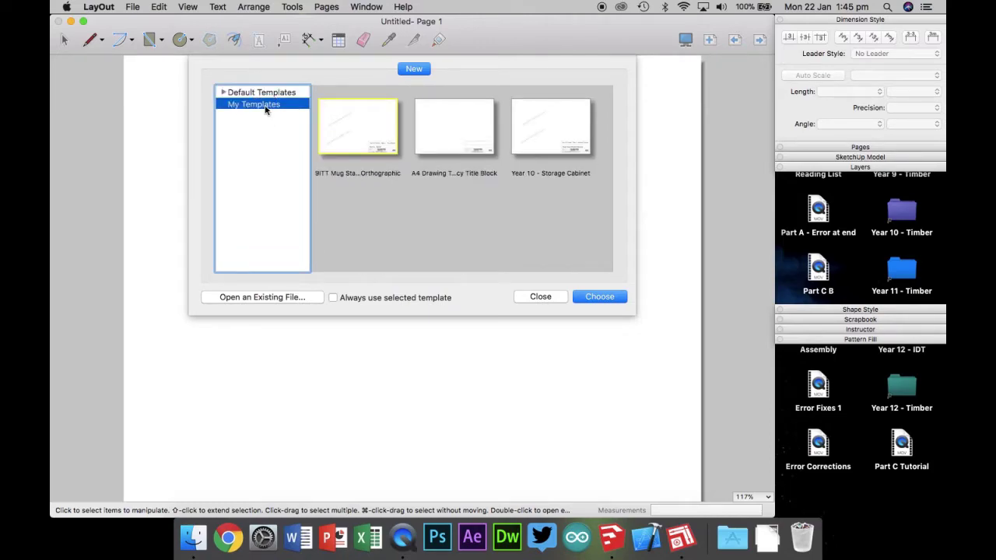
left_click(457, 142)
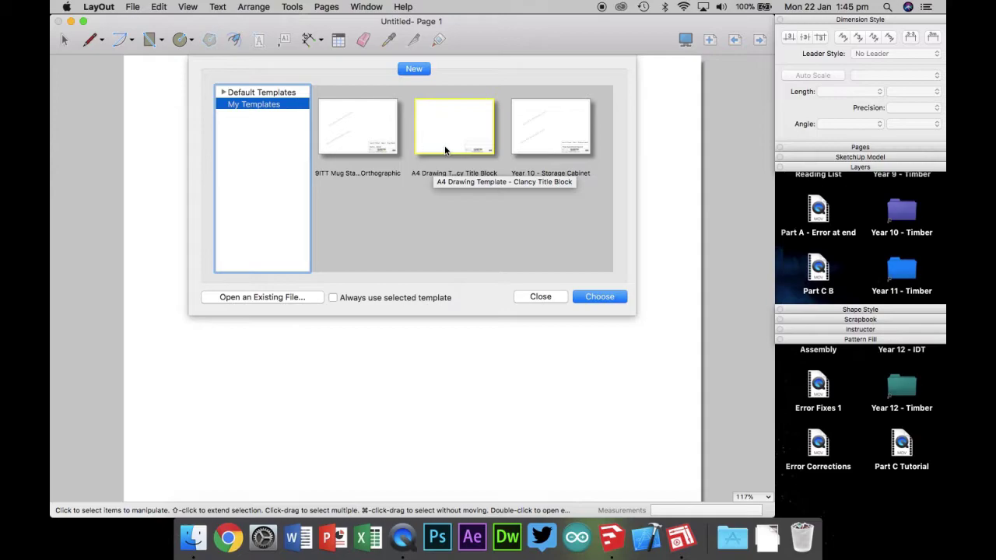
left_click(446, 154)
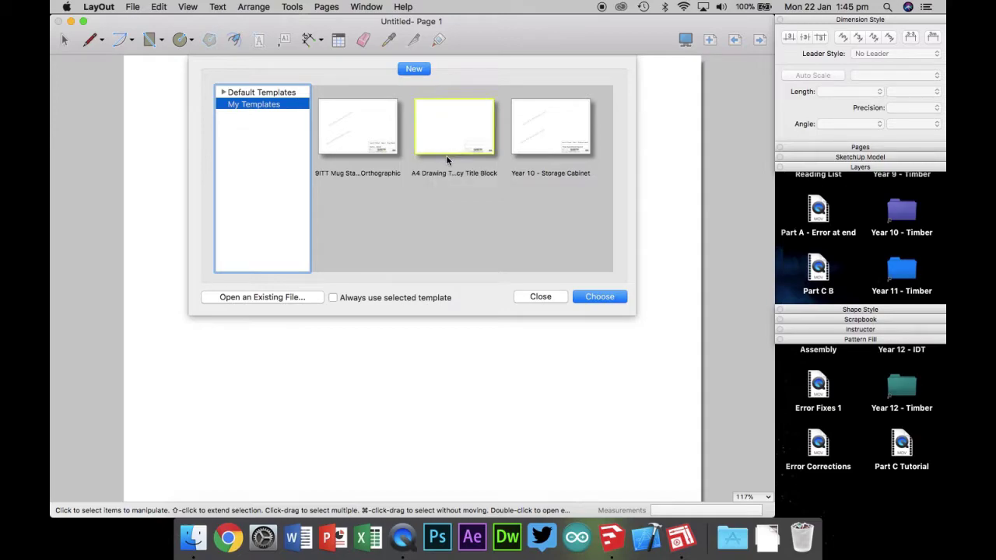
left_click(606, 302)
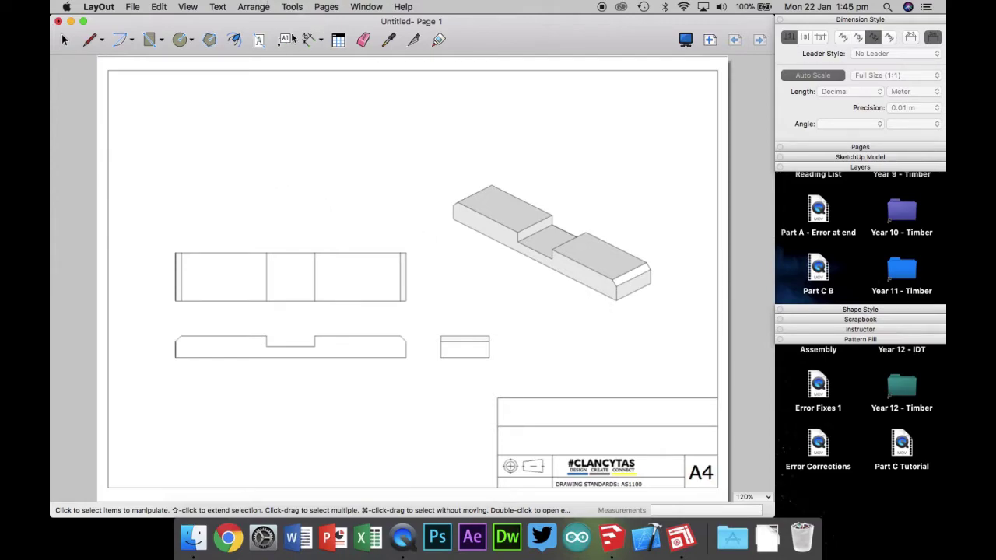
Add the drafter's name in the title block's middle row and the title "Part C - Mugstand" in its top row.
left_click(259, 40)
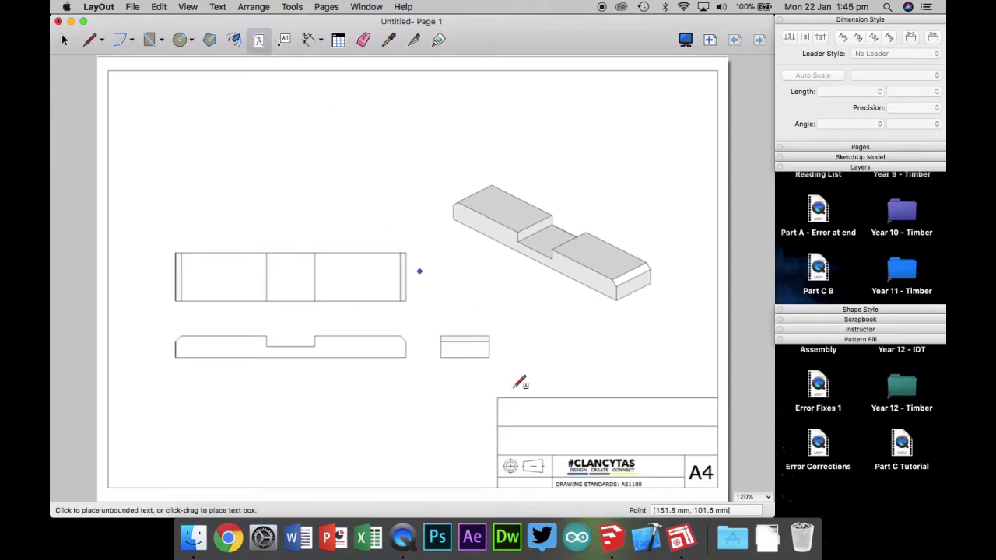
left_click(504, 433)
type("Mr Dwyer")
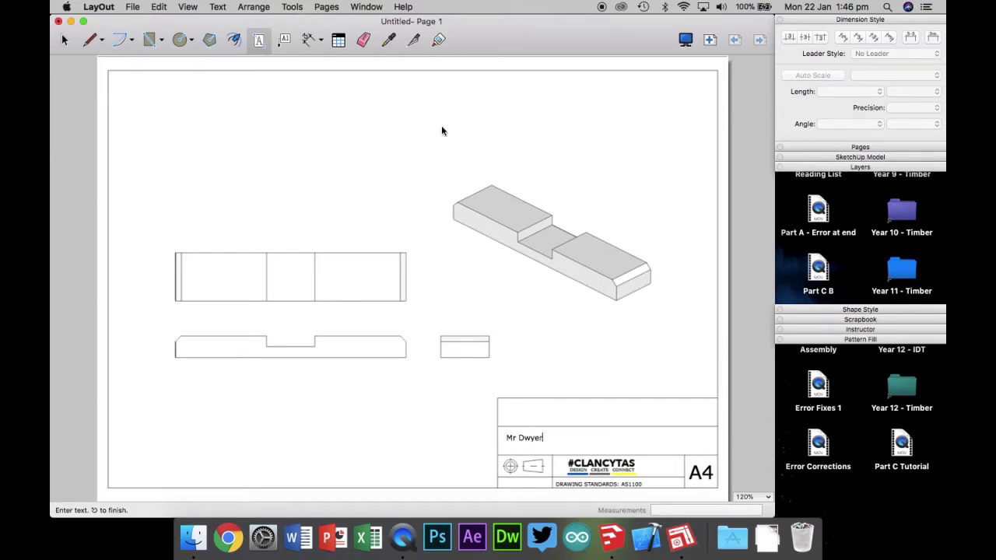
key("Escape")
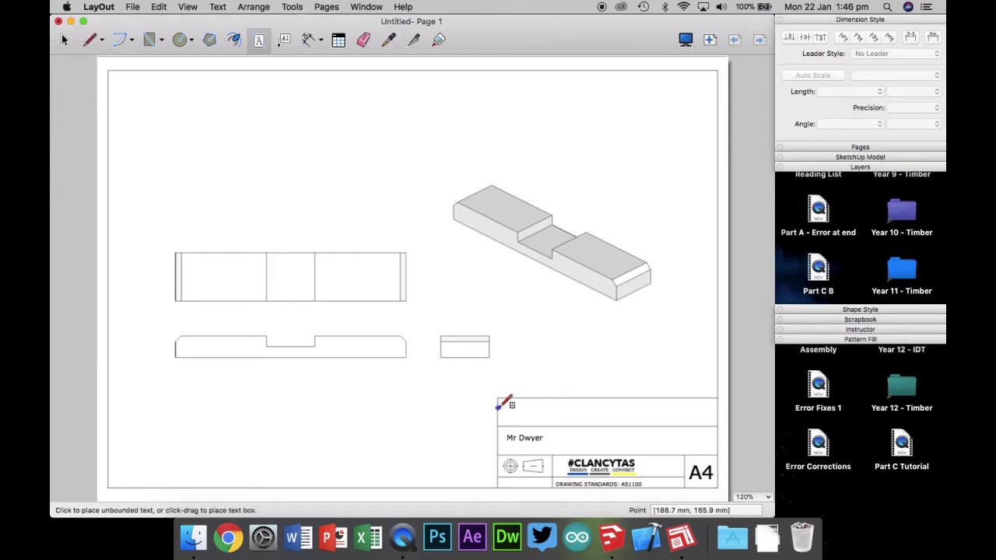
left_click(506, 406)
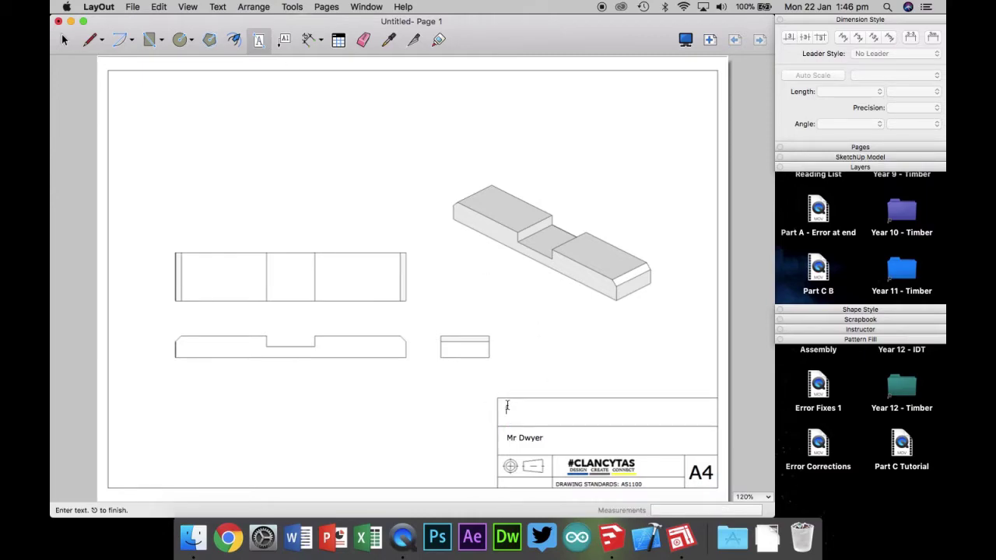
type("Par")
type("t C - Mugstand")
Add the text "Not To Scale" in the title block cell beneath the projection symbol.
left_click(264, 42)
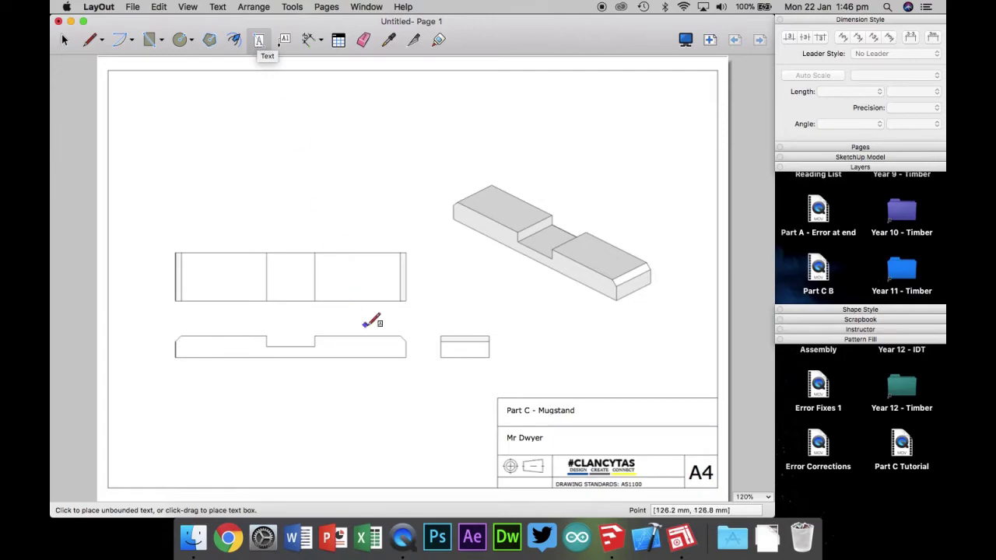
left_click(503, 481)
type("Not To Scale")
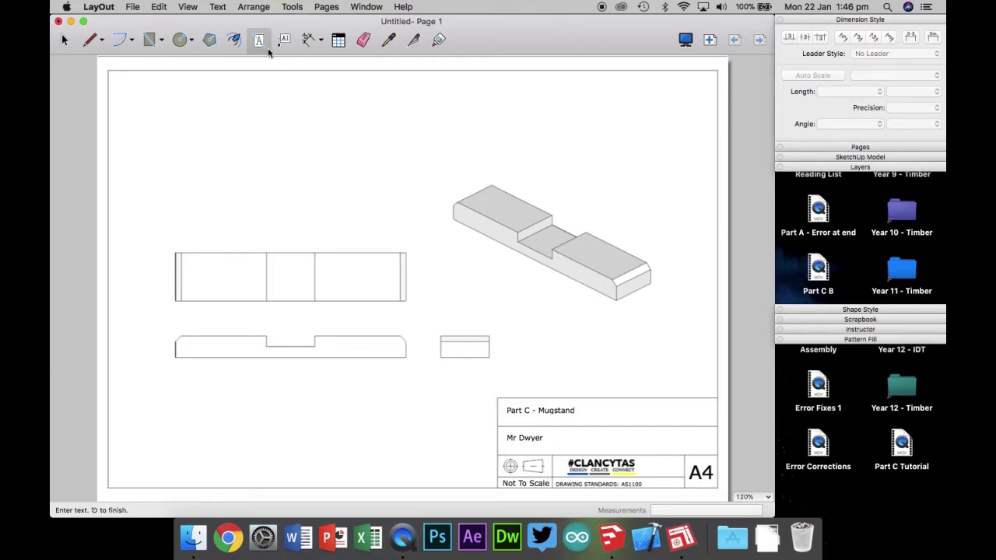
left_click(65, 39)
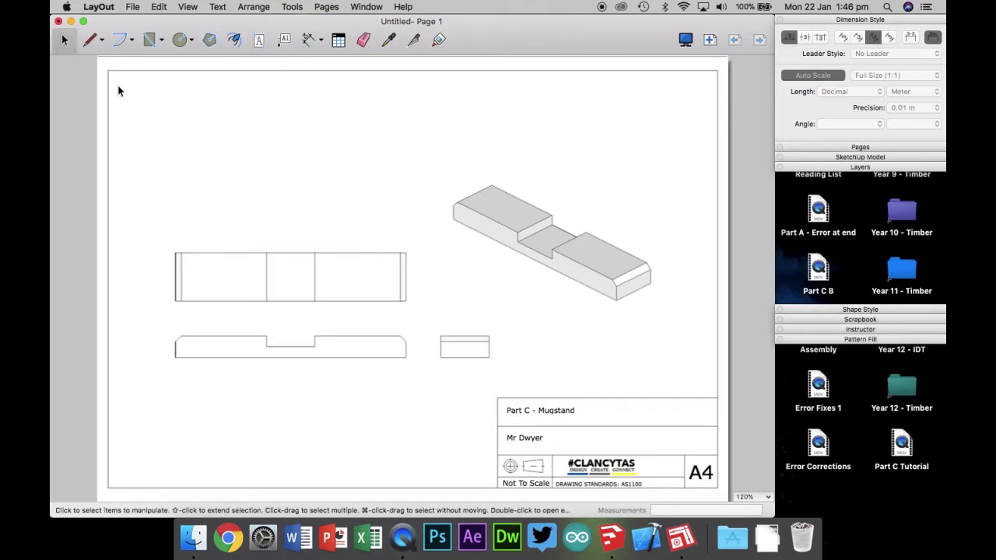
left_click(530, 411)
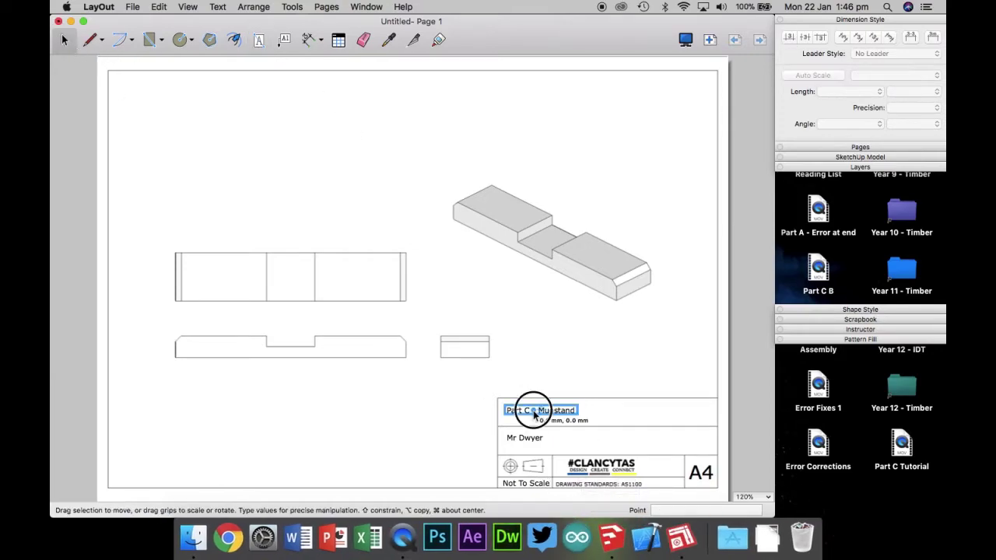
left_click(534, 440)
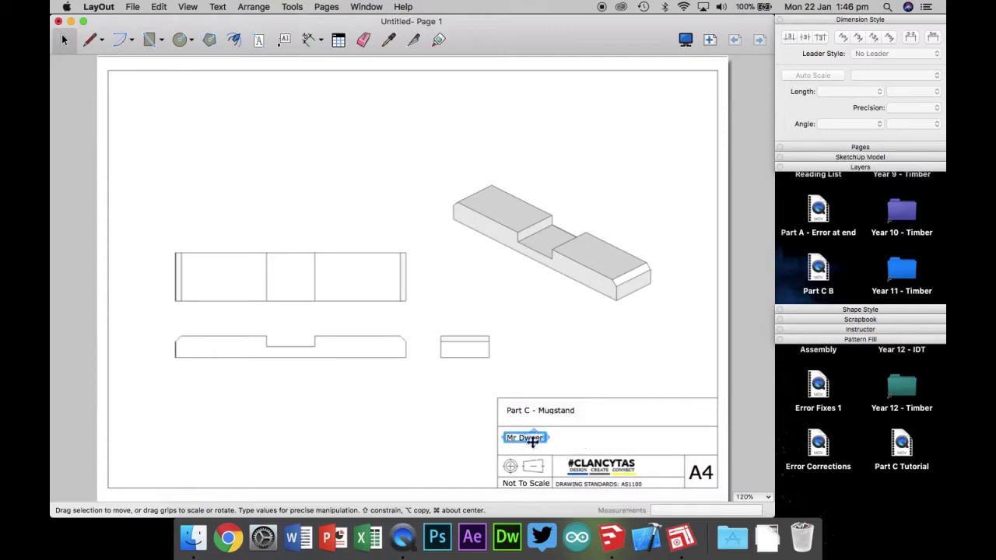
left_click(525, 484)
left_click(466, 472)
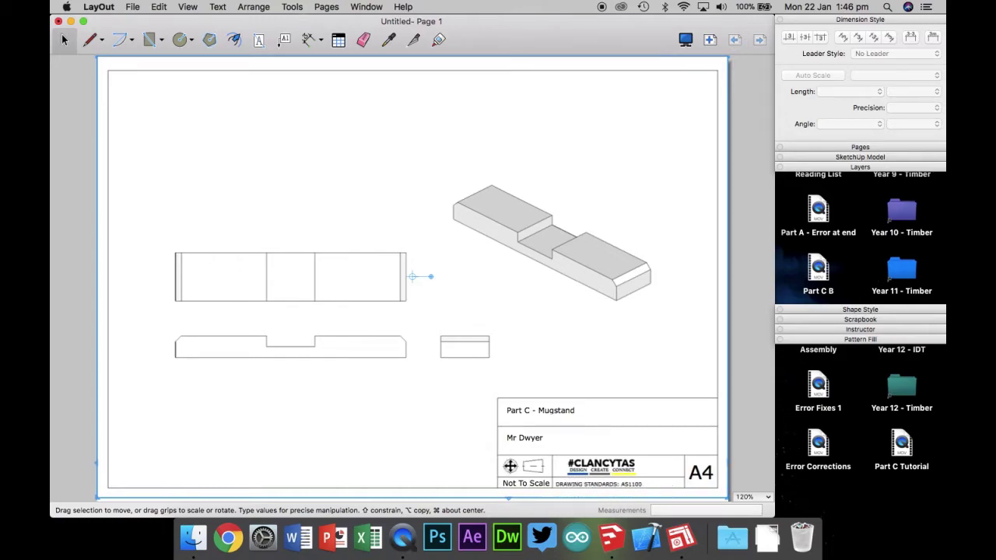
left_click(64, 43)
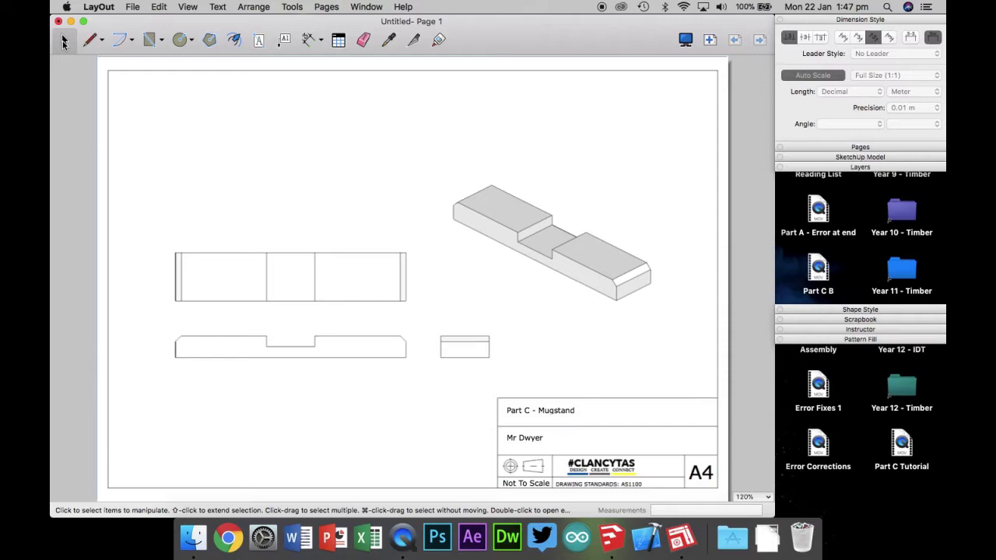
Place a linear dimension for the base piece's overall length above the top view.
left_click(322, 42)
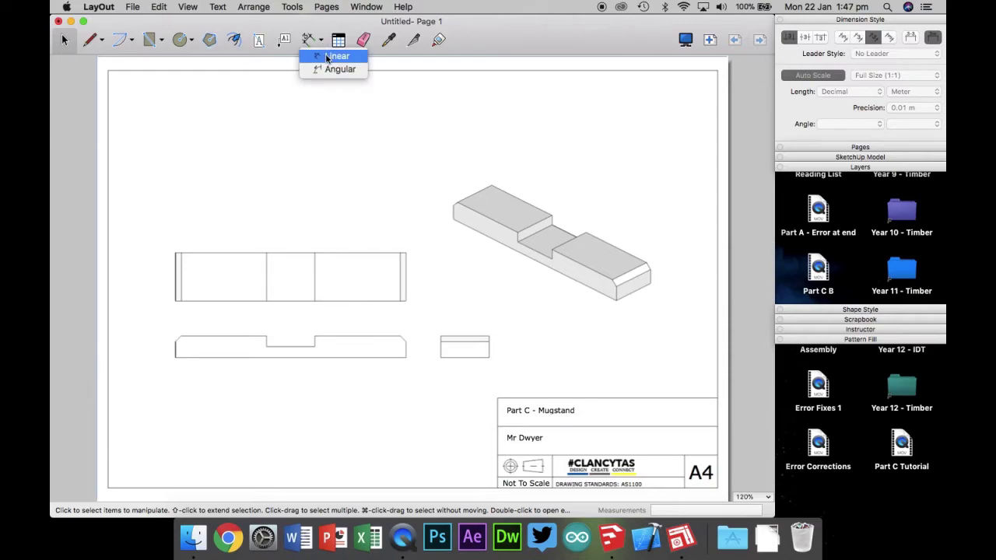
left_click(344, 57)
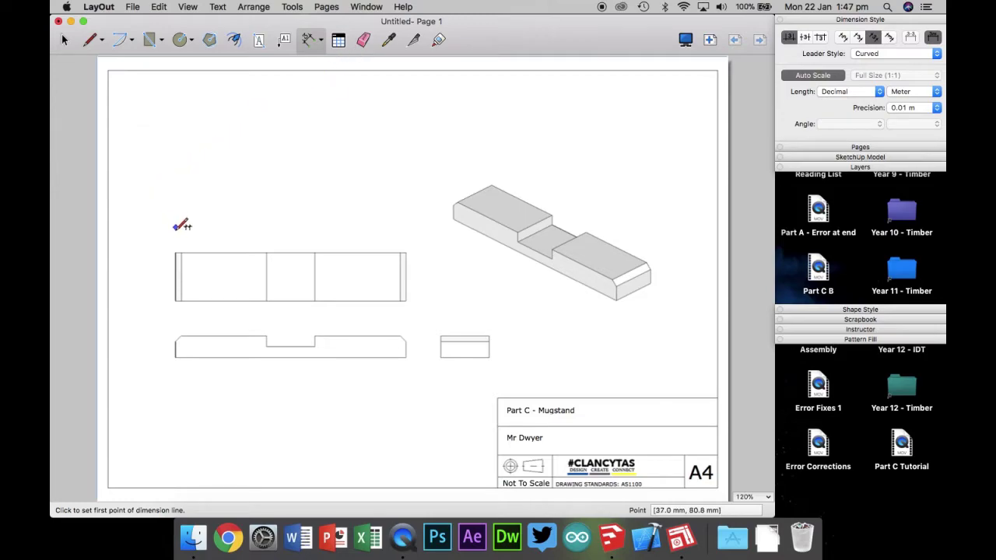
left_click(176, 252)
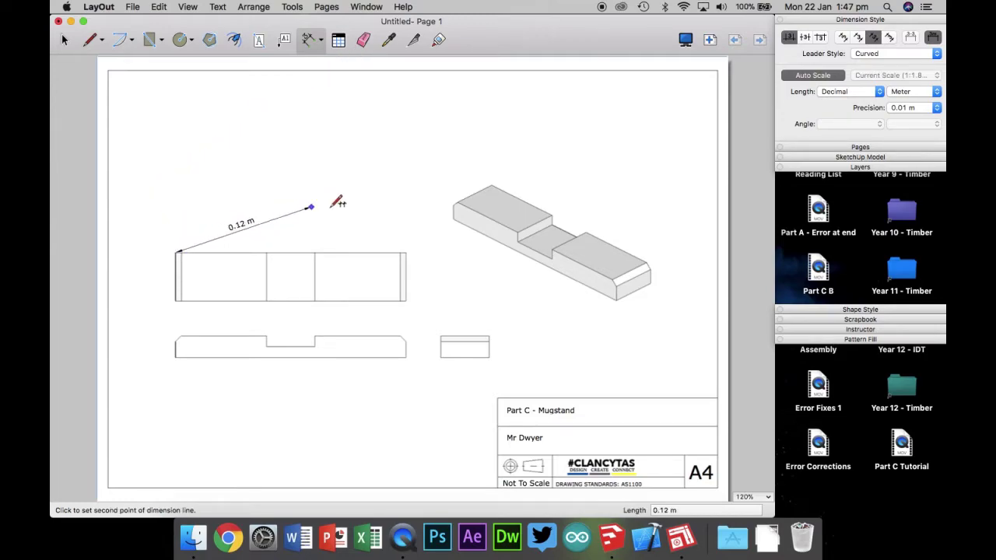
left_click(405, 253)
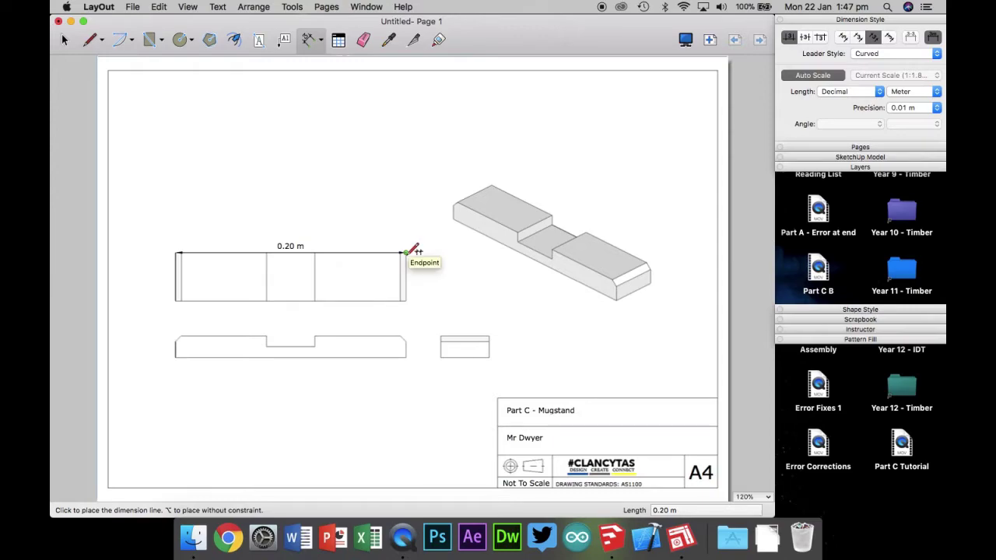
left_click(405, 221)
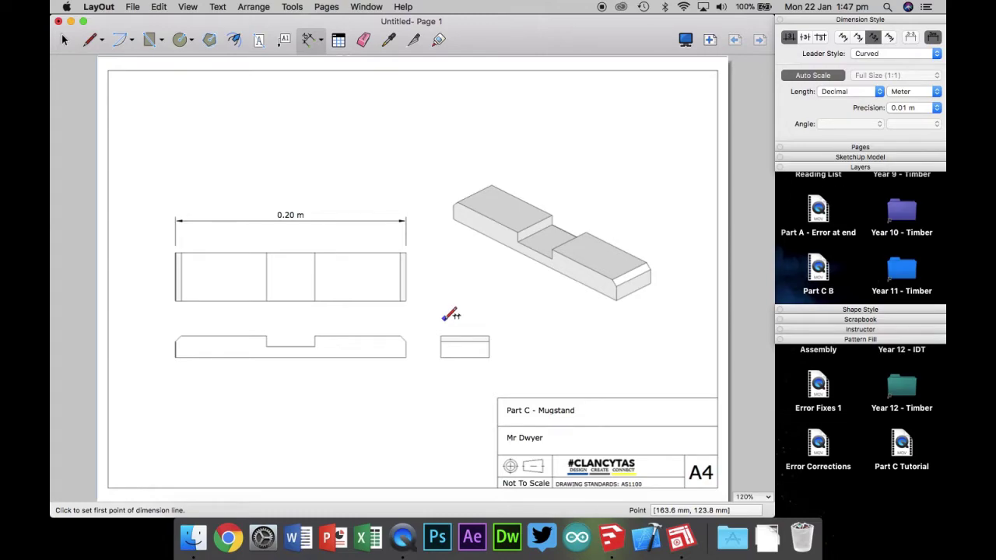
Set the overall length dimension's units to Millimeter with Decimal format and 0.1 mm precision.
left_click(65, 44)
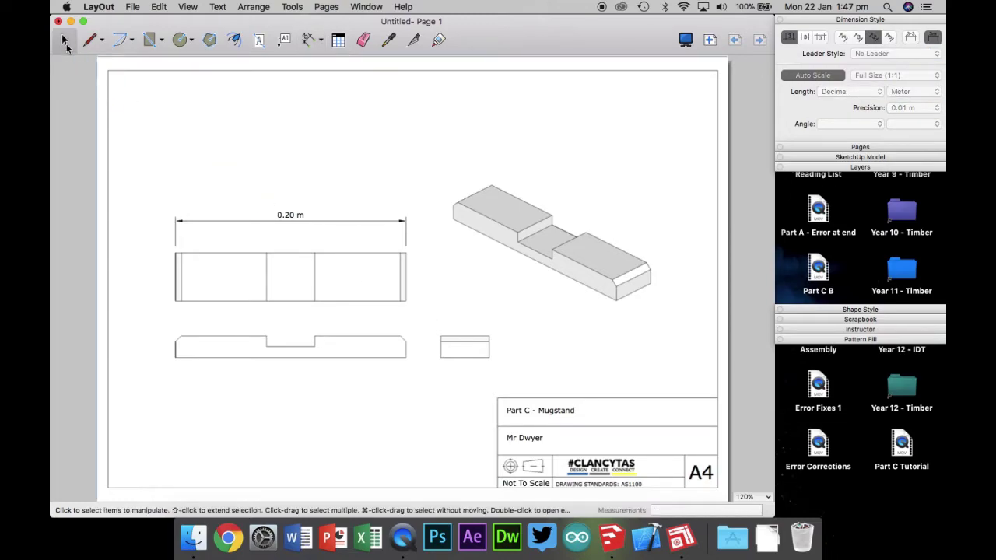
left_click(290, 216)
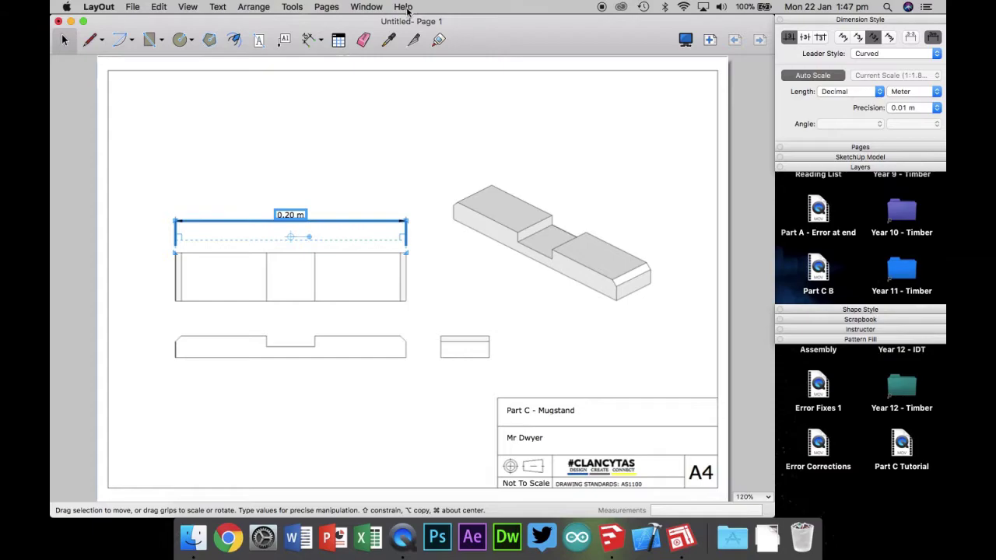
left_click(372, 9)
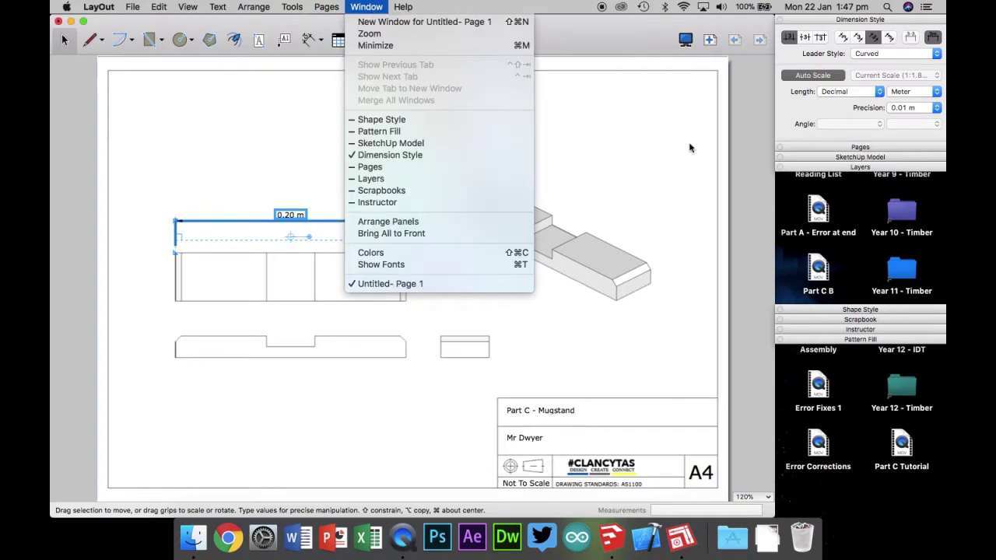
left_click(855, 28)
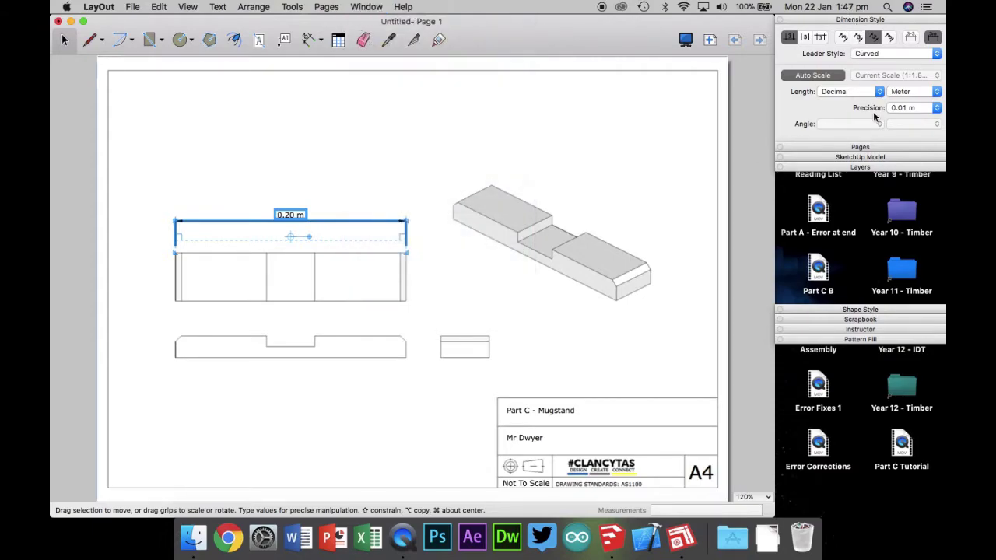
left_click(923, 92)
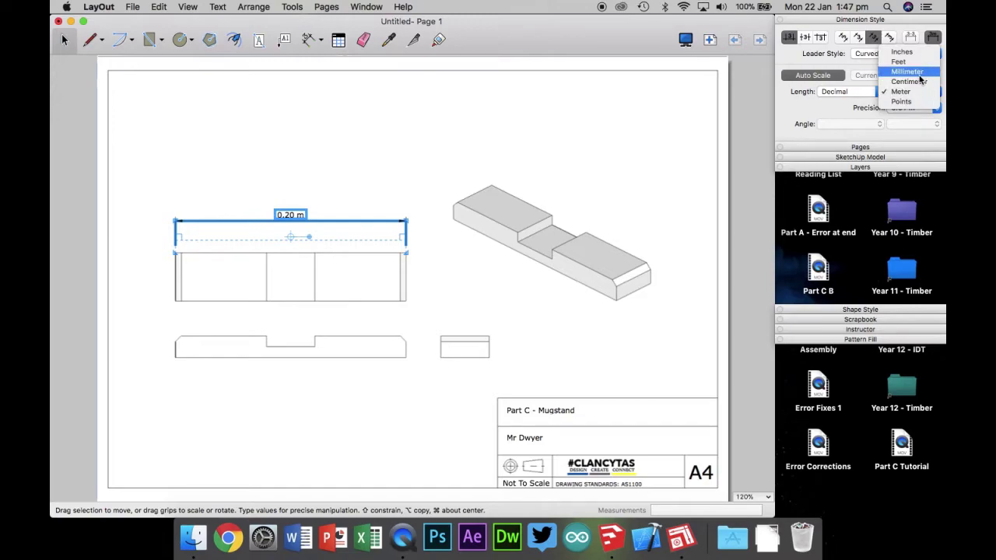
left_click(919, 73)
left_click(870, 93)
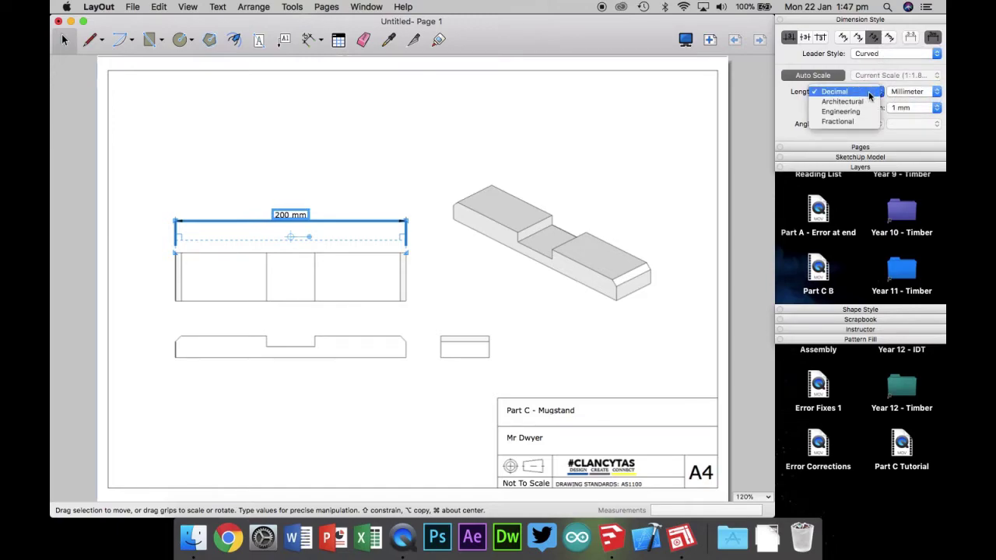
left_click(870, 93)
left_click(909, 108)
left_click(905, 117)
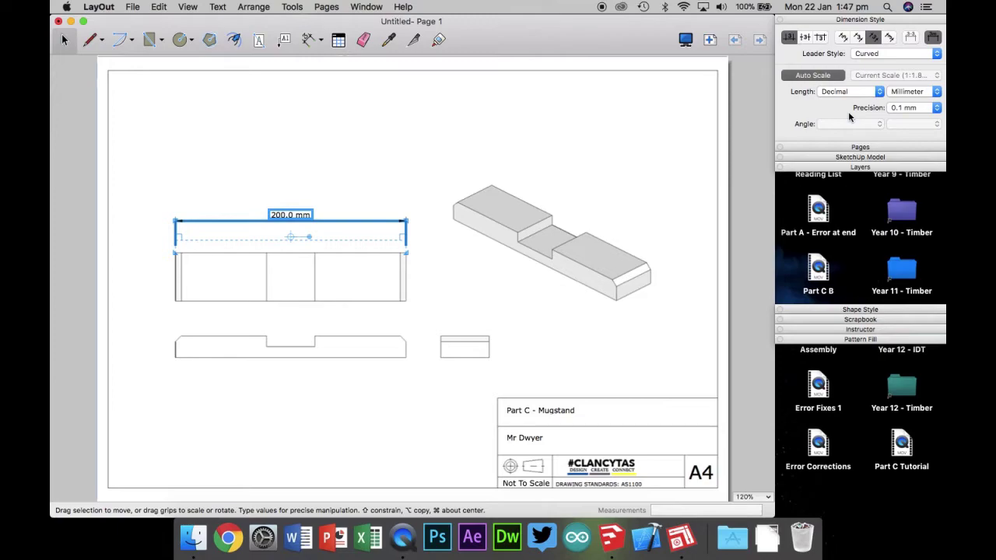
Try a linear dimension across the width beneath the end view and delete it.
left_click(311, 43)
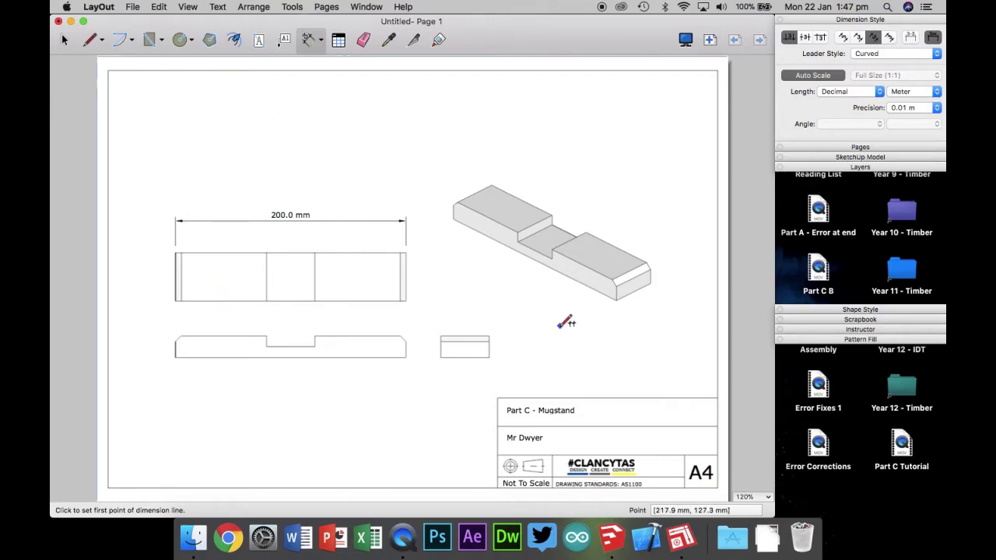
left_click(440, 358)
left_click(490, 358)
left_click(502, 376)
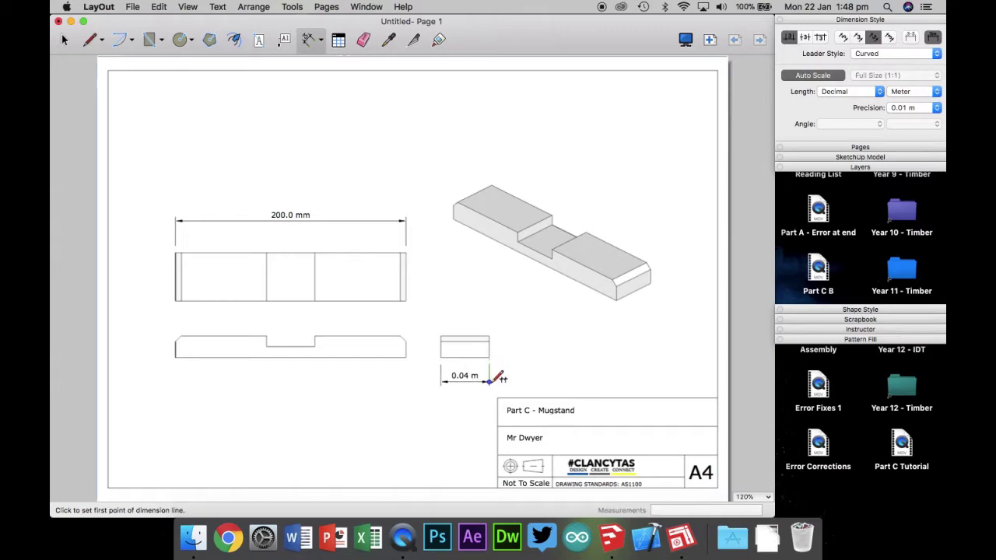
key("space")
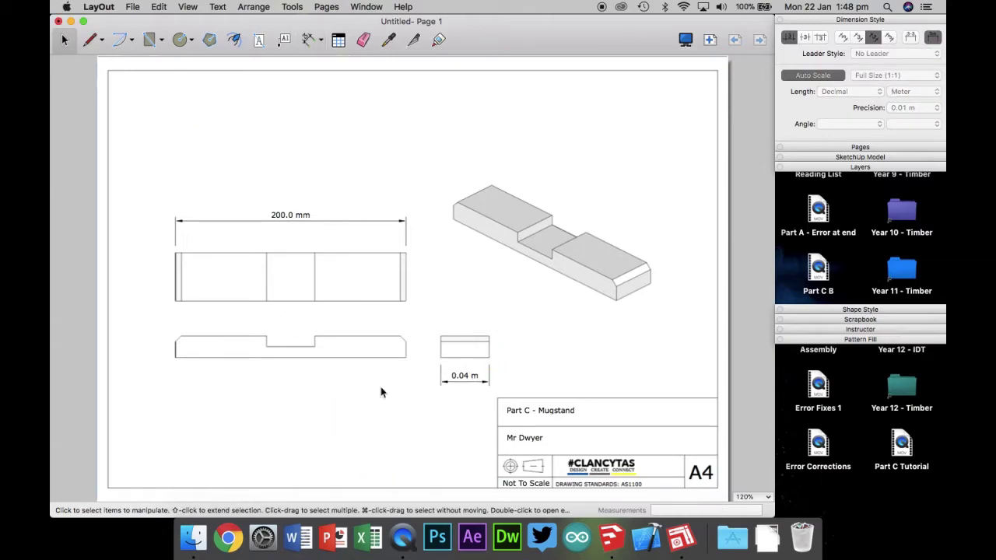
left_click(458, 377)
key("Delete")
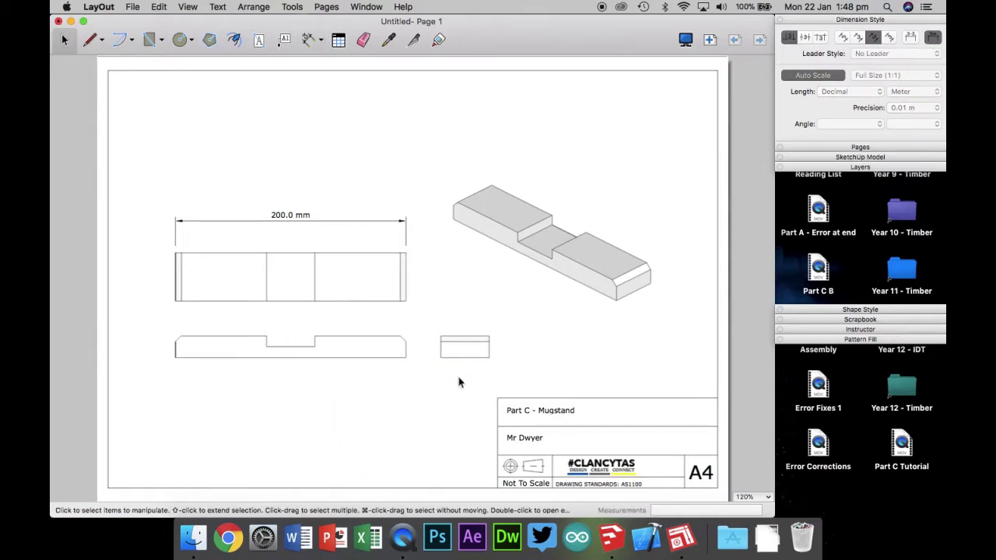
Set the defaults for new linear dimensions to Millimeter units with 0.1 mm precision.
left_click(308, 41)
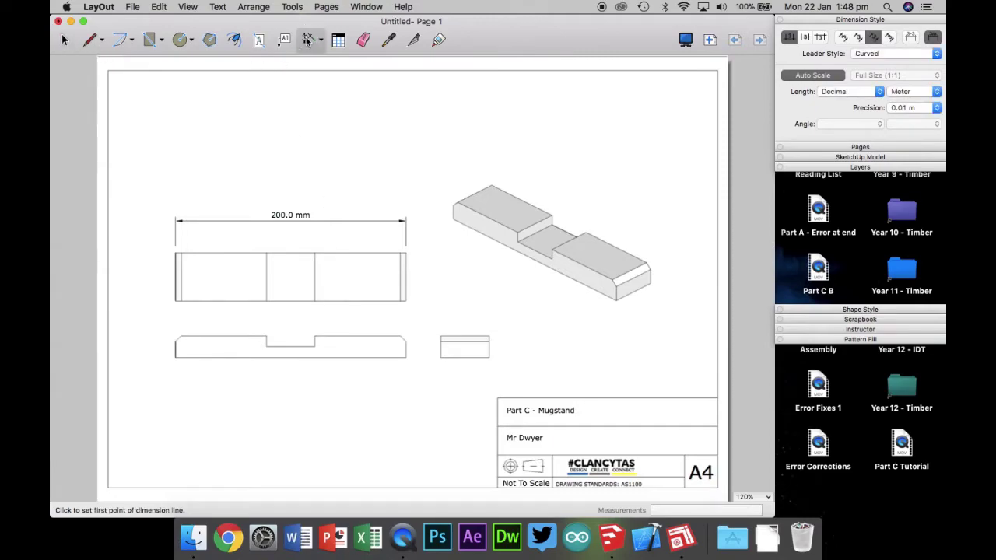
left_click(935, 91)
left_click(903, 69)
left_click(923, 111)
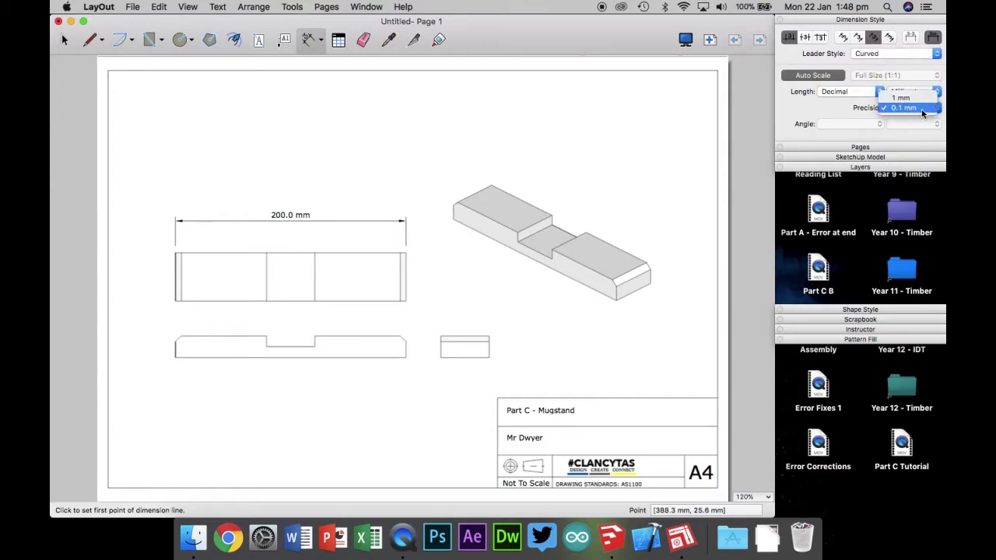
left_click(921, 108)
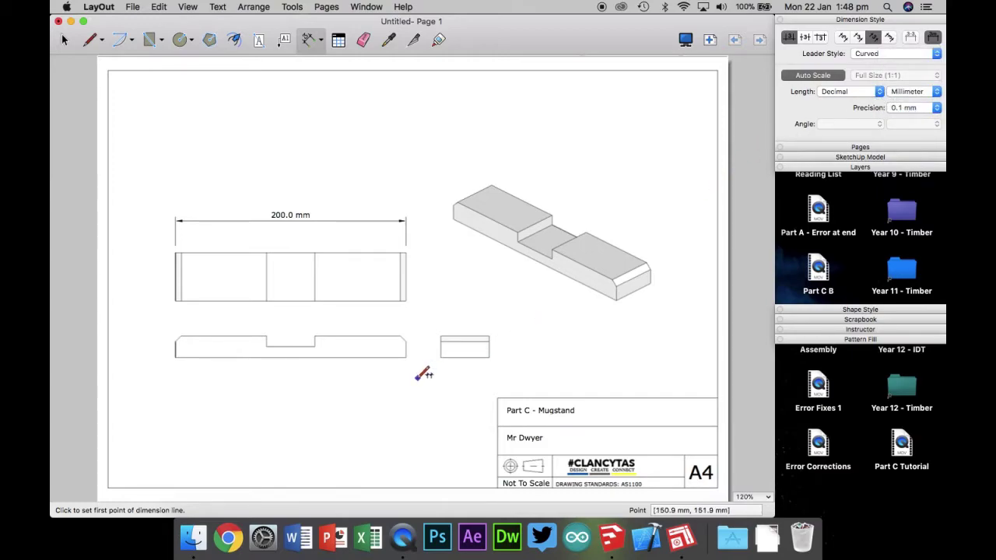
Dimension the width beneath the end view and the overall thickness at the front view's outer end.
left_click(440, 357)
left_click(490, 358)
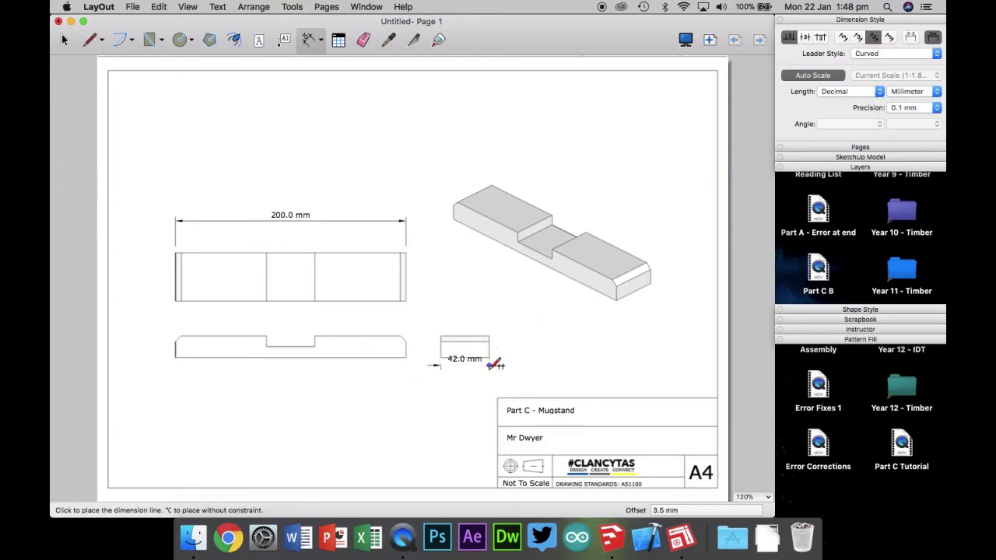
left_click(492, 382)
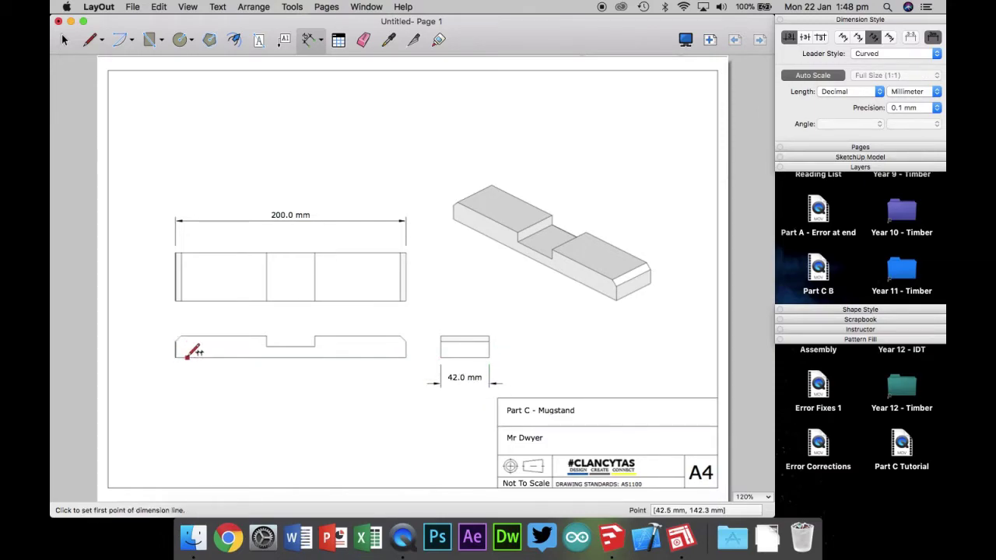
left_click(176, 336)
left_click(176, 357)
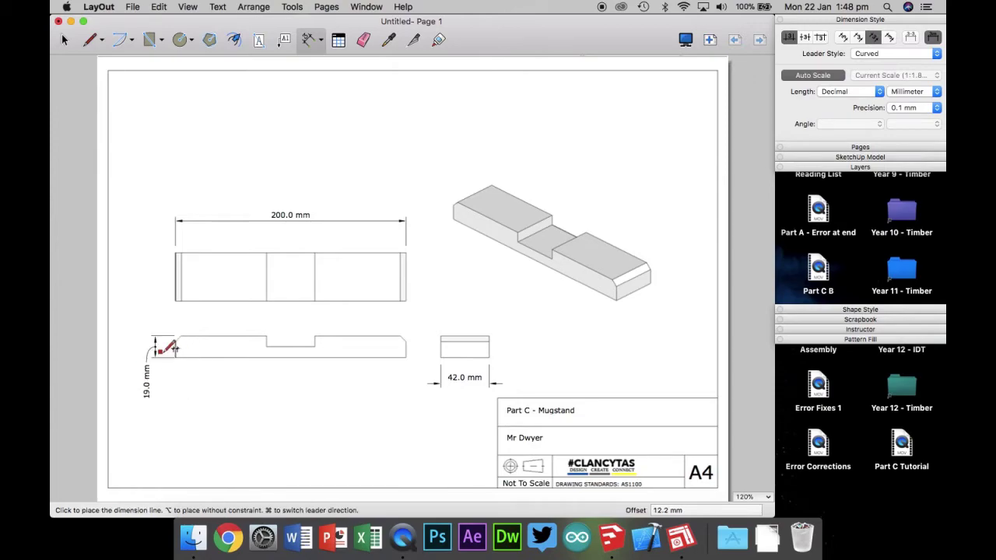
left_click(155, 347)
Dimension the central recess's depth and width on the front view.
left_click(267, 336)
left_click(267, 347)
left_click(239, 343)
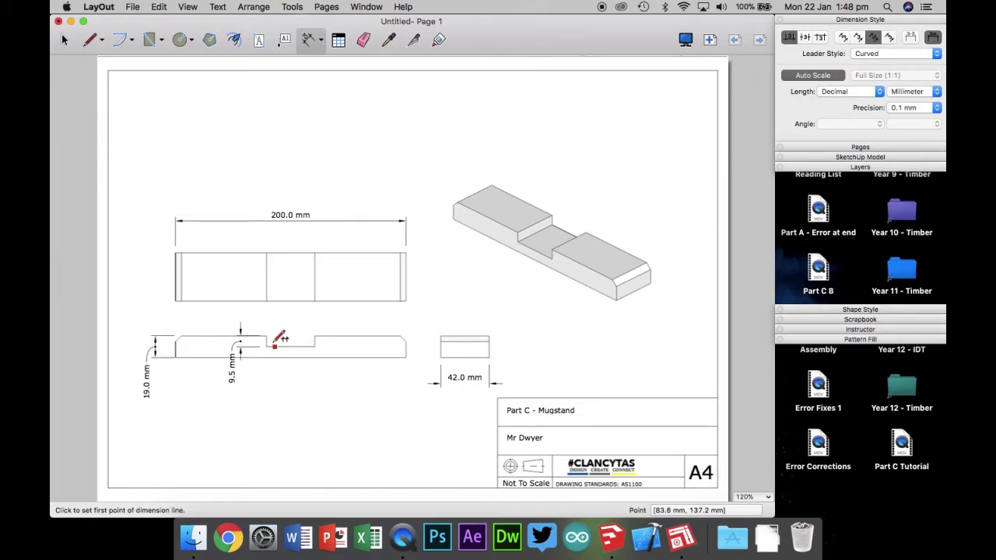
left_click(267, 336)
left_click(316, 337)
left_click(315, 320)
Dimension the flat section beside the recess and the adjoining end chamfer's horizontal length above the front view.
left_click(315, 336)
left_click(400, 337)
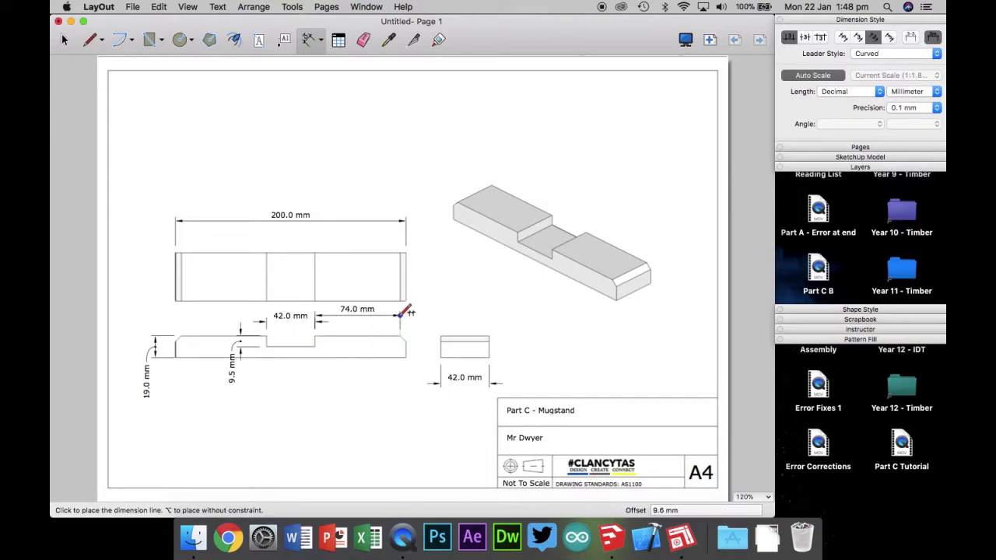
left_click(401, 316)
left_click(399, 333)
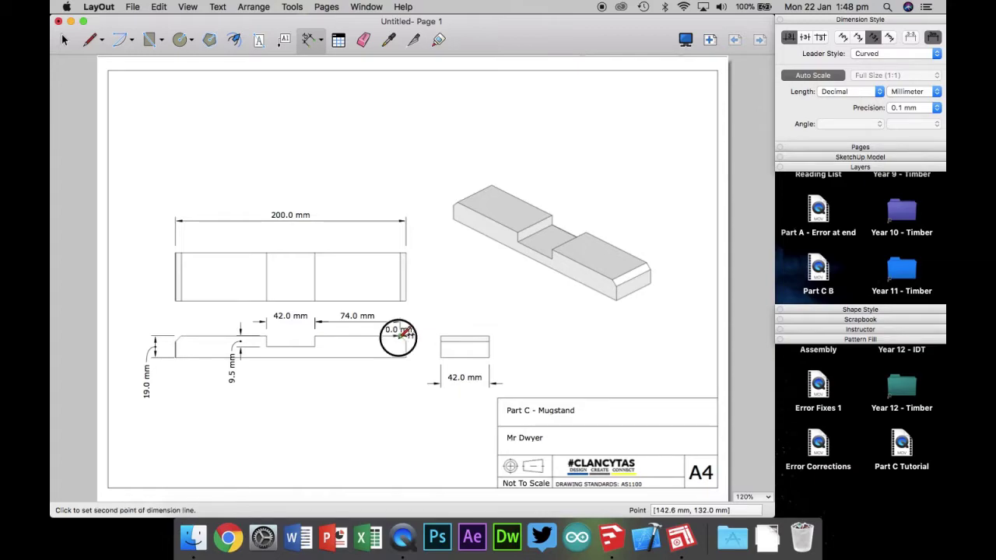
left_click(407, 333)
left_click(413, 317)
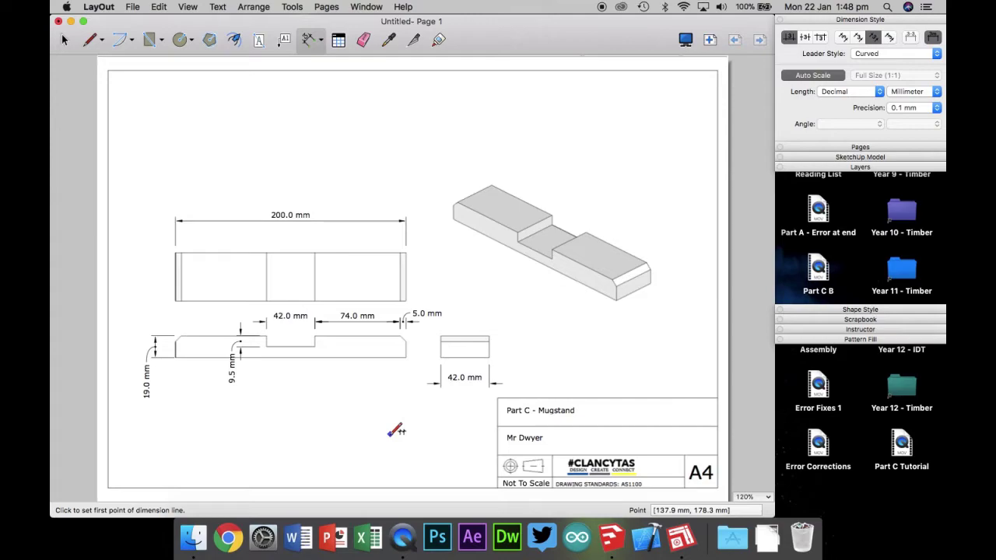
Dimension the recess's width above the top view and compare it with the matching front view dimension.
left_click(266, 253)
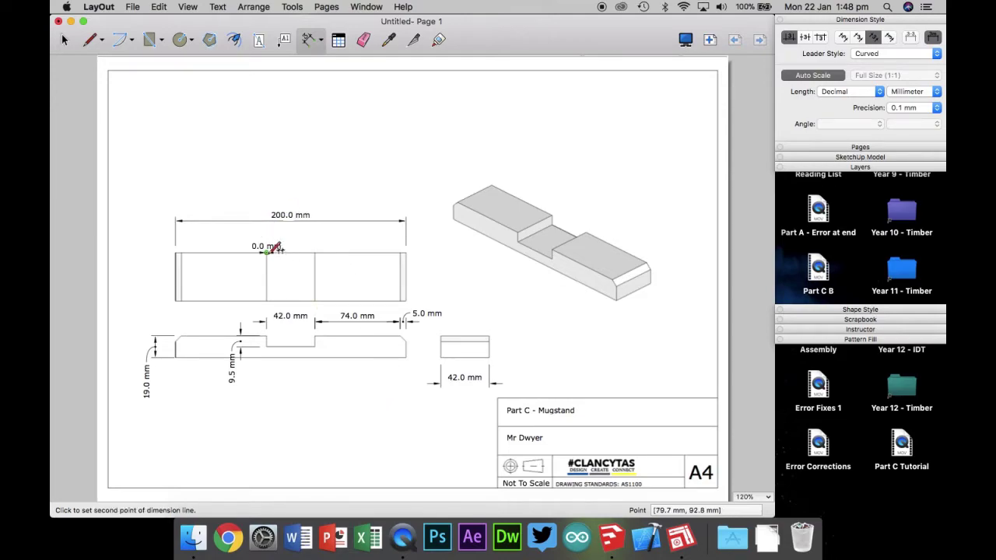
left_click(315, 252)
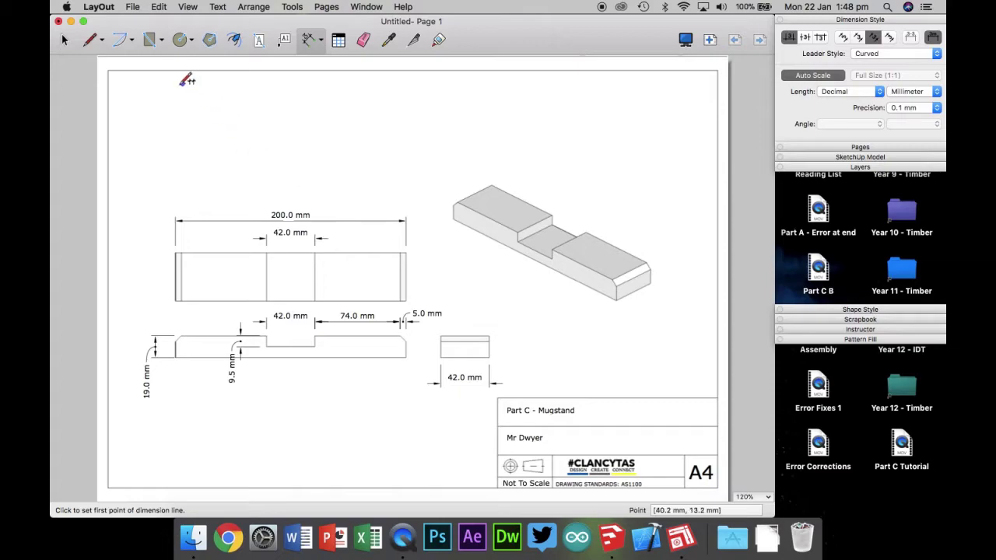
left_click(65, 39)
left_click(310, 236)
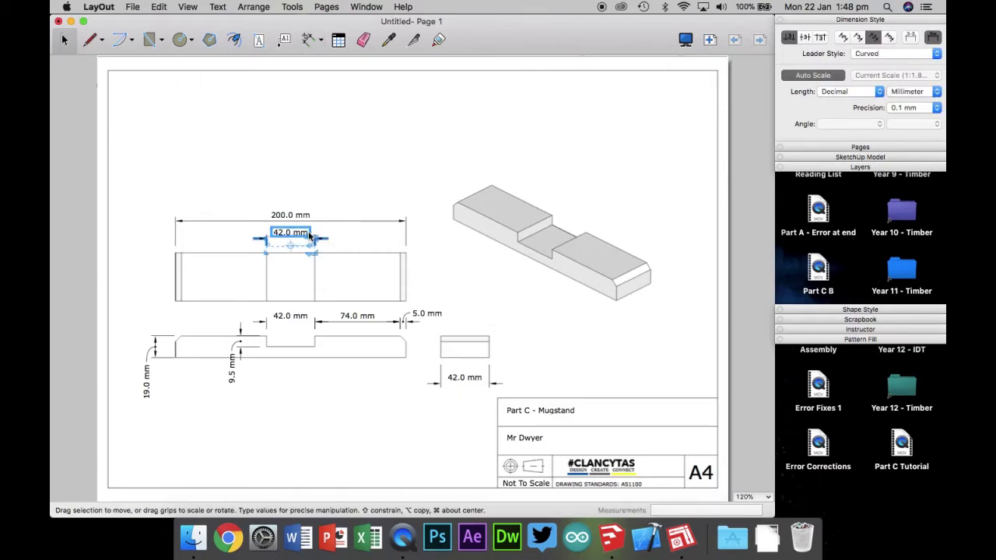
left_click(300, 321)
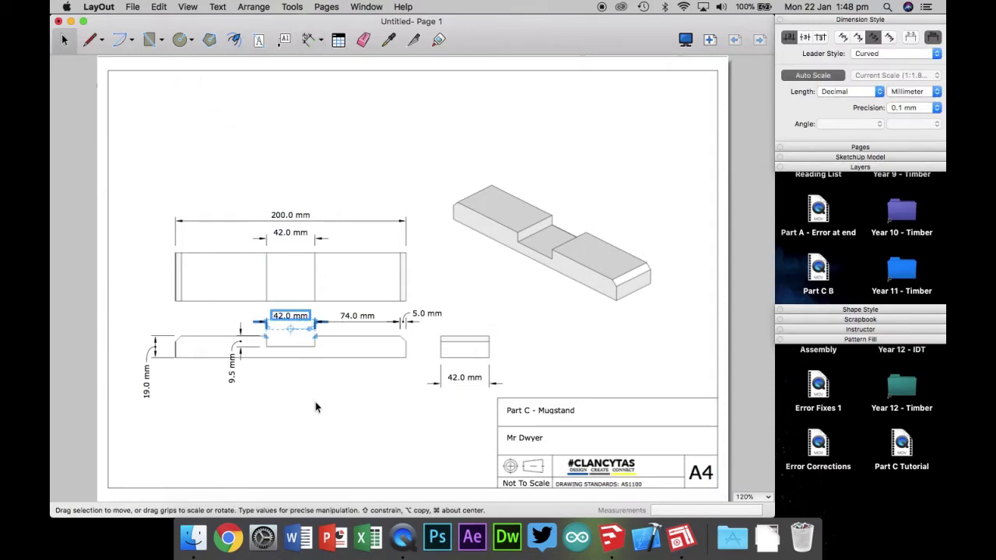
left_click(84, 228)
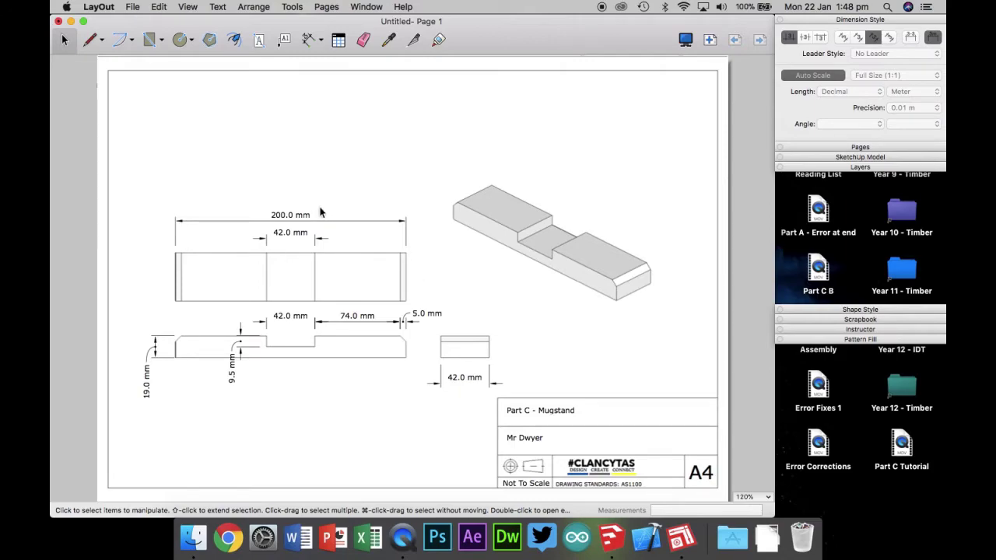
Delete the recess width dimension above the top view and the flat section and chamfer dimensions above the front view.
left_click(290, 234)
key("Delete")
left_click(350, 323)
key("Delete")
left_click(424, 315)
key("Delete")
left_click(321, 323)
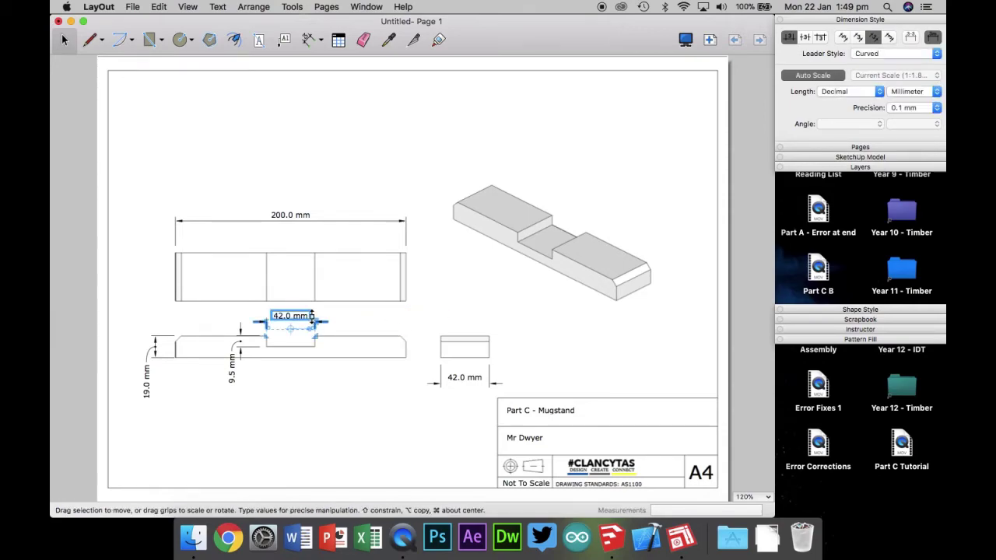
left_click(322, 394)
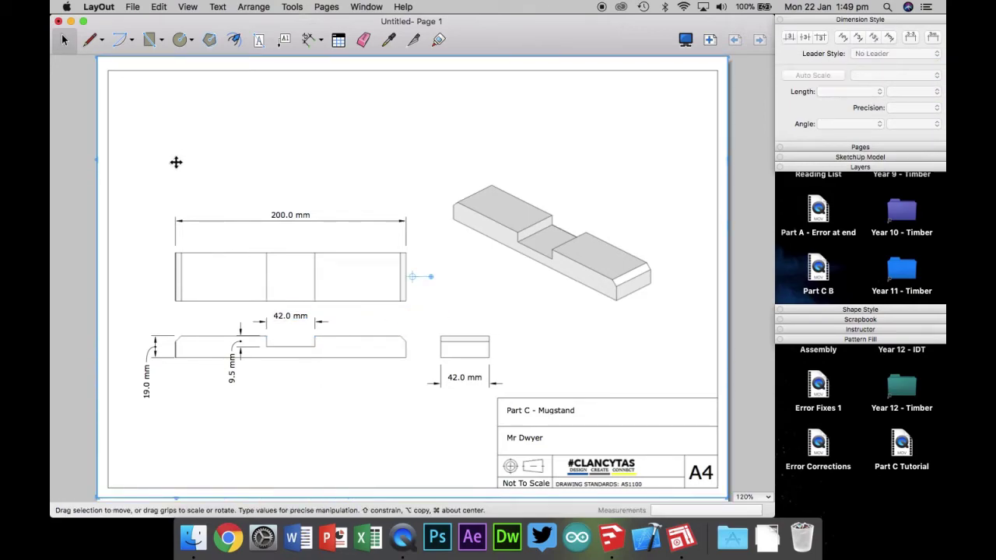
Delete all remaining dimensions: recess width and depth, thickness, end view width, and overall length above the top view.
left_click(261, 323)
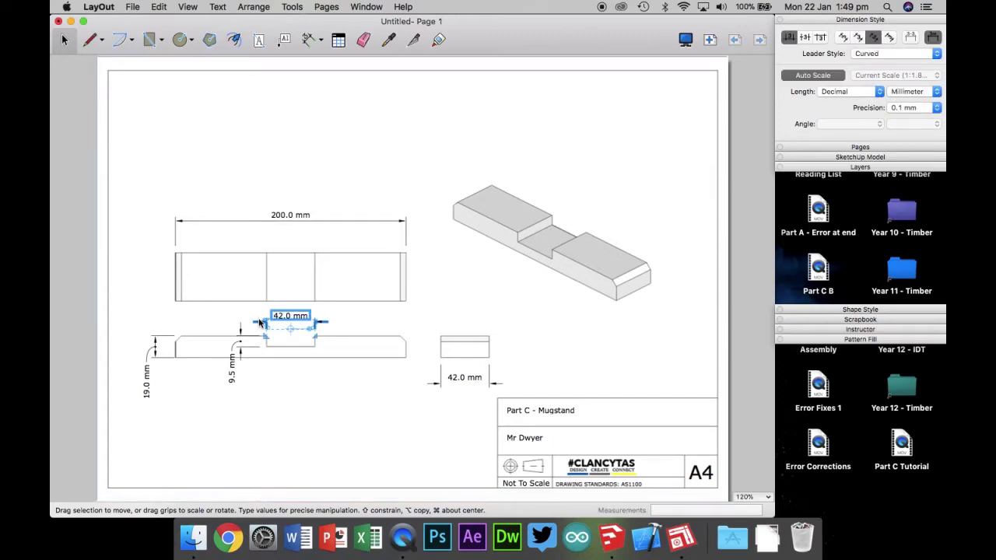
key("Delete")
left_click(239, 346)
key("Delete")
left_click(155, 347)
key("Delete")
left_click(433, 383)
key("Delete")
left_click(296, 215)
key("Delete")
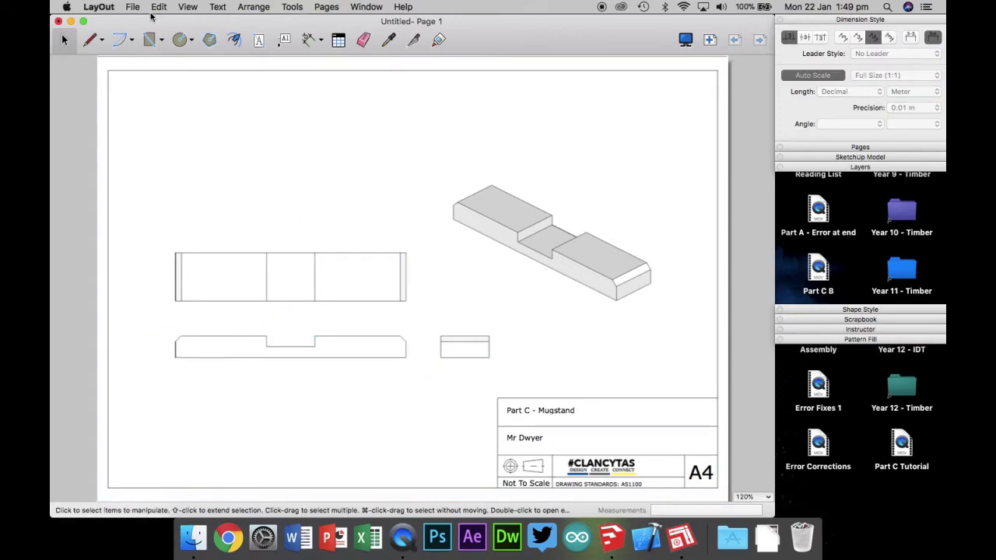
Try an overall length dimension placed far beneath the front view.
left_click(310, 36)
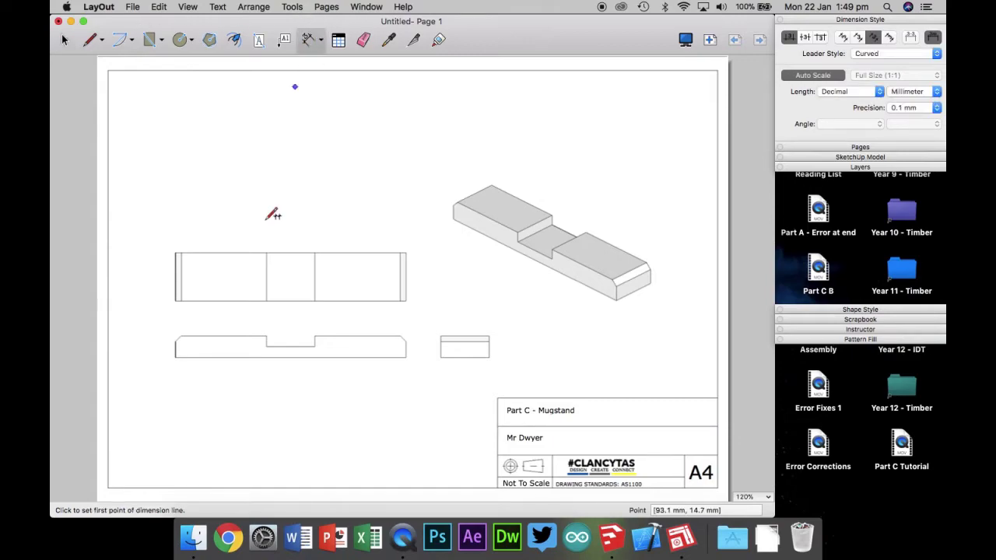
left_click(178, 357)
left_click(406, 358)
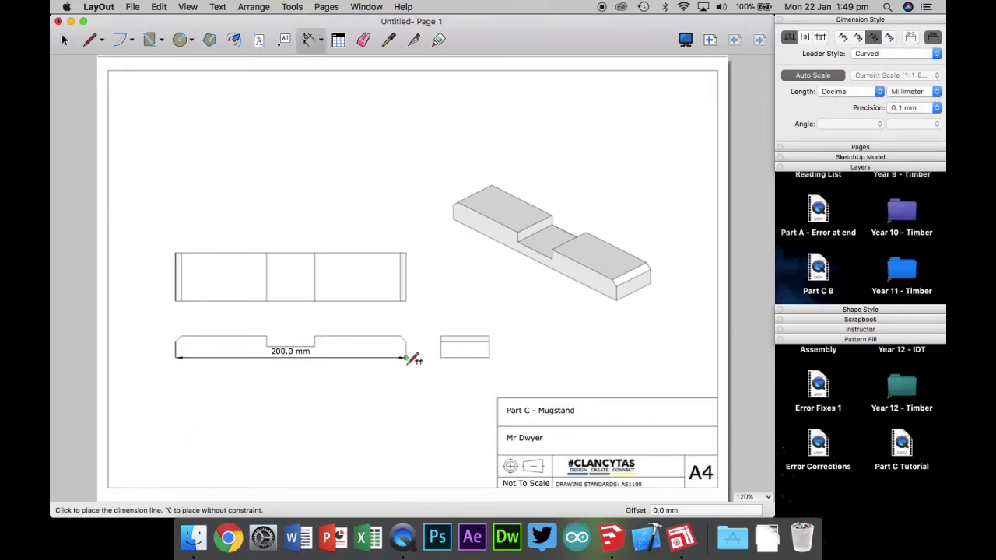
left_click(401, 447)
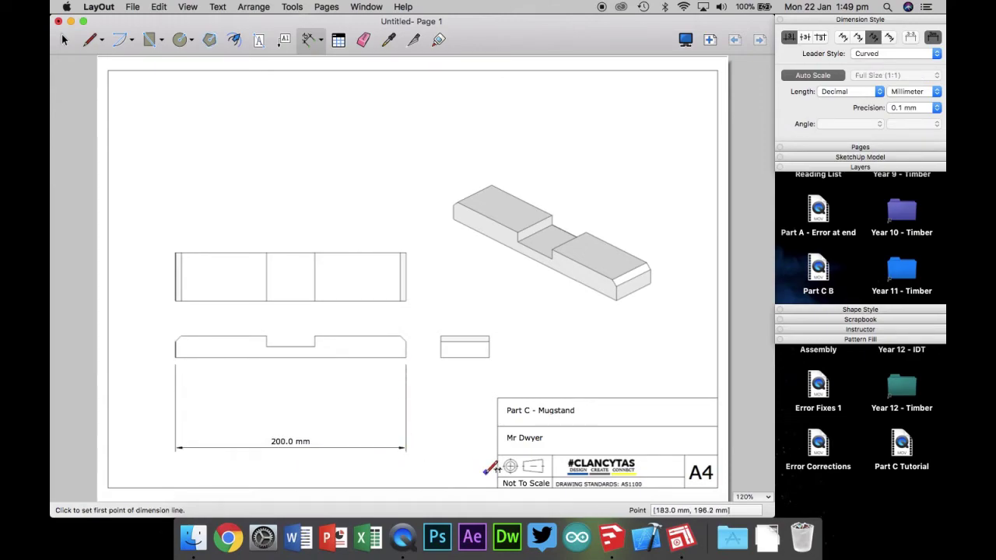
Place the overall length dimension 10 mm beneath the front view and align the end view's width dimension with it.
left_click(176, 357)
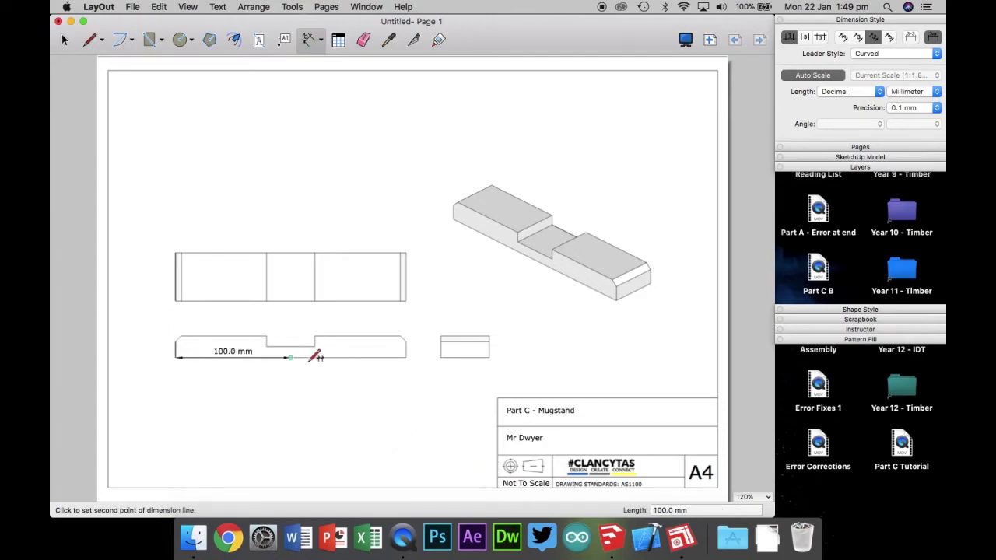
left_click(403, 357)
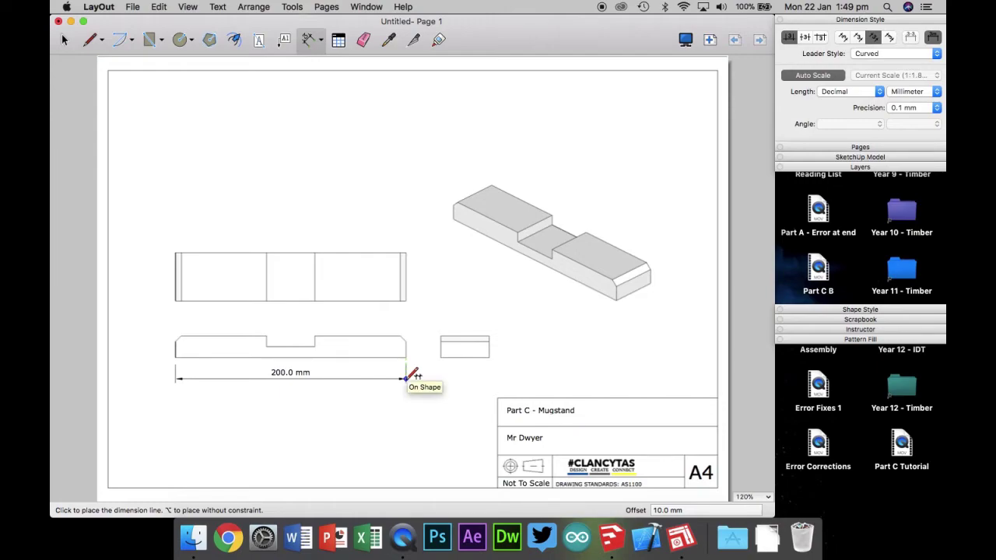
left_click(405, 378)
left_click(440, 357)
left_click(488, 358)
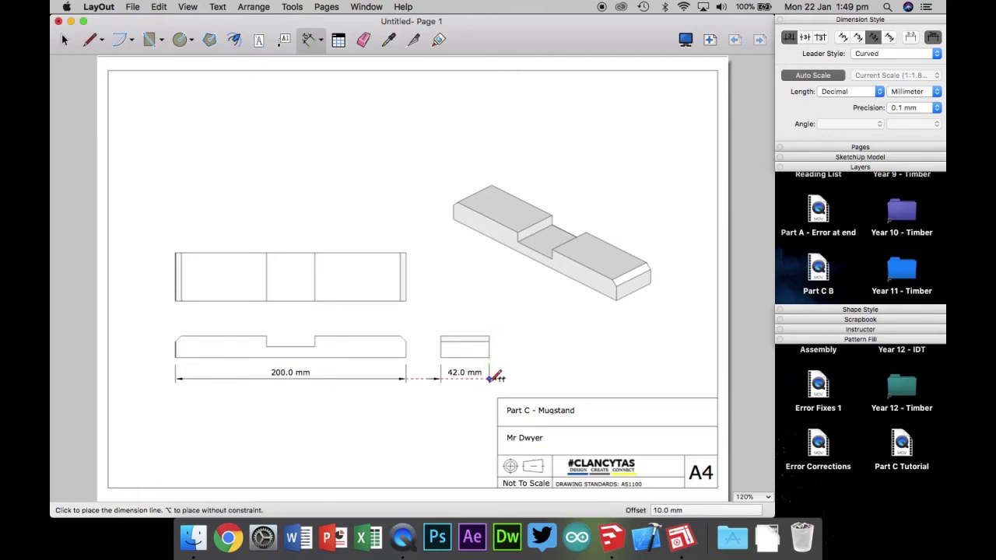
left_click(495, 376)
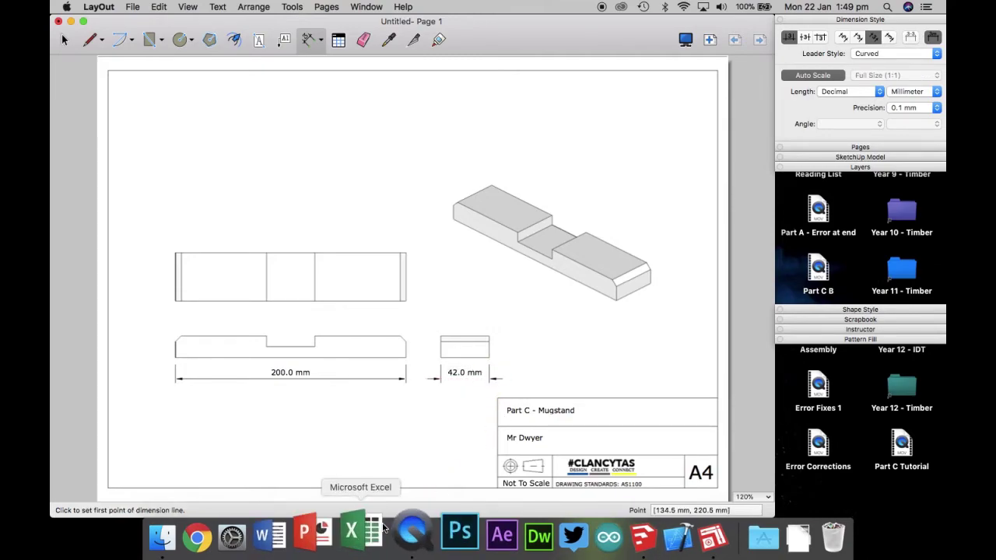
Try a width dimension beside the top view's outer end and undo it.
left_click(175, 253)
left_click(175, 301)
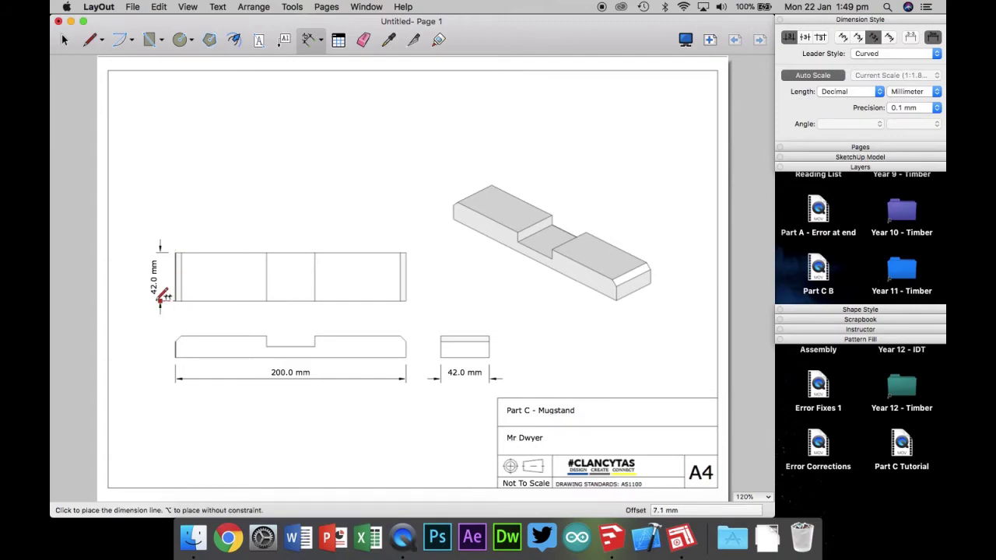
left_click(153, 300)
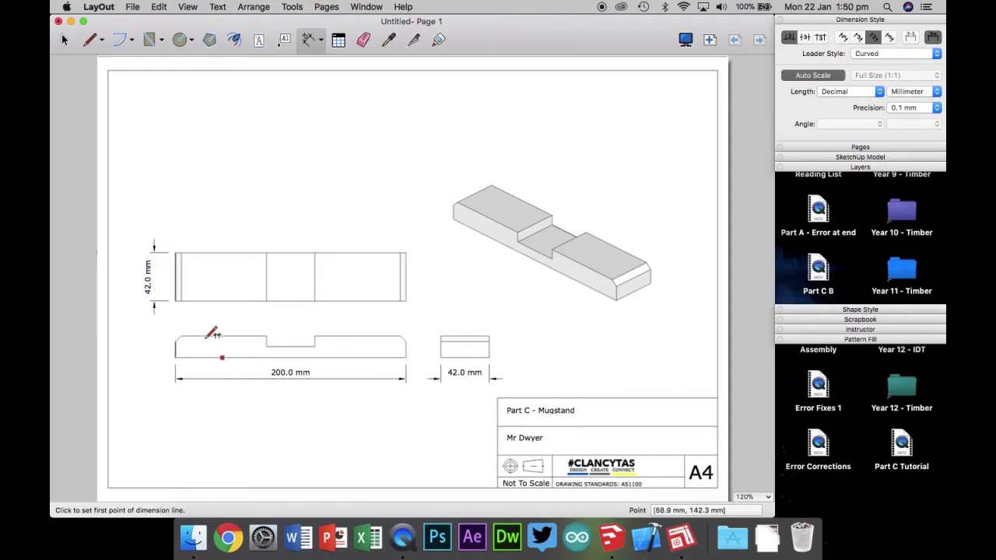
key("super+z")
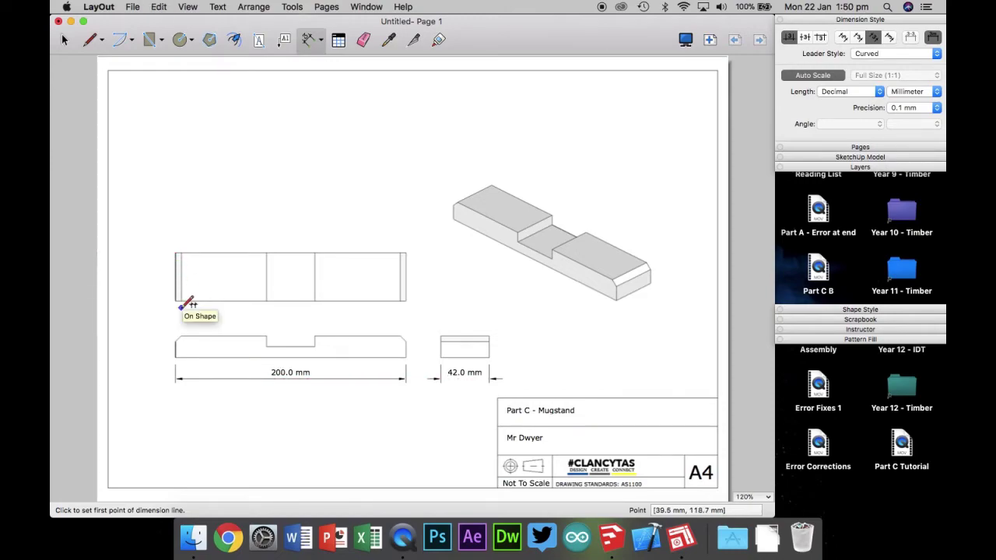
Place a chain of linear dimensions above the top view for both outer sections and the central recess.
left_click(175, 251)
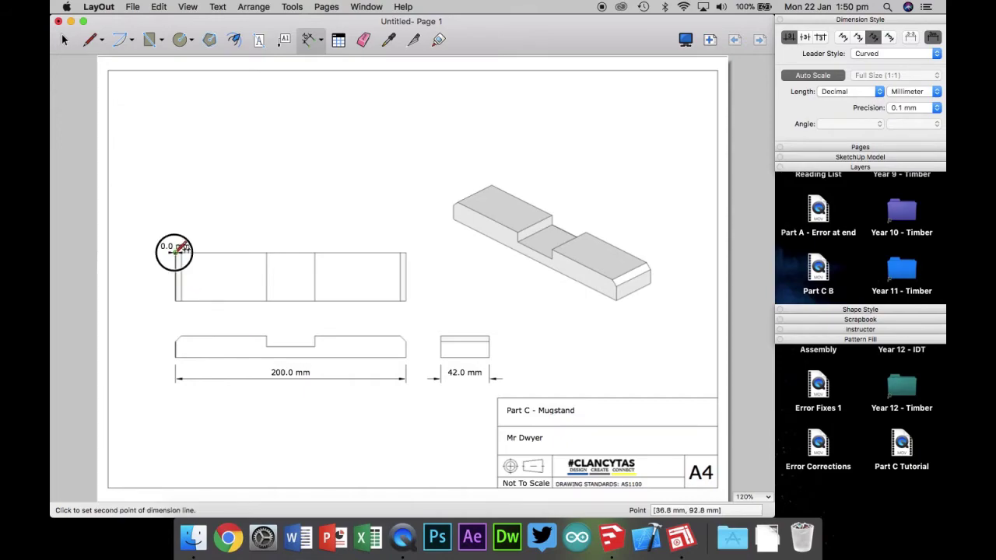
left_click(267, 251)
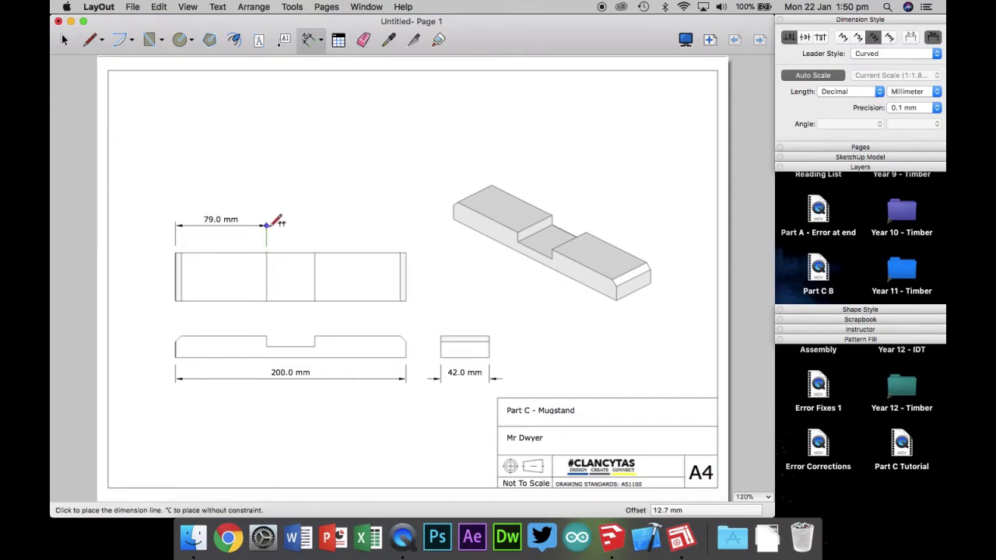
left_click(267, 231)
left_click(267, 251)
left_click(315, 251)
left_click(316, 230)
left_click(315, 251)
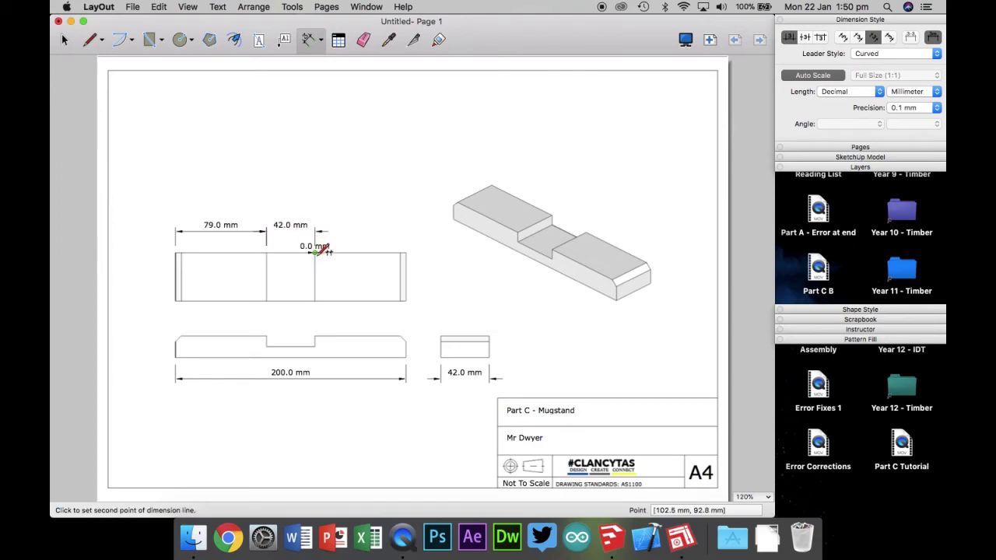
left_click(406, 251)
left_click(404, 229)
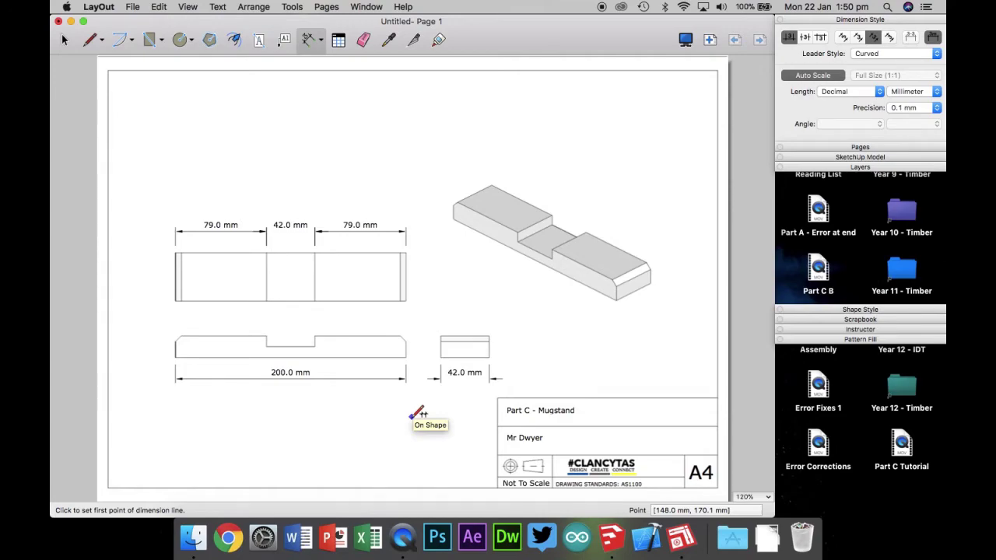
left_click(266, 337)
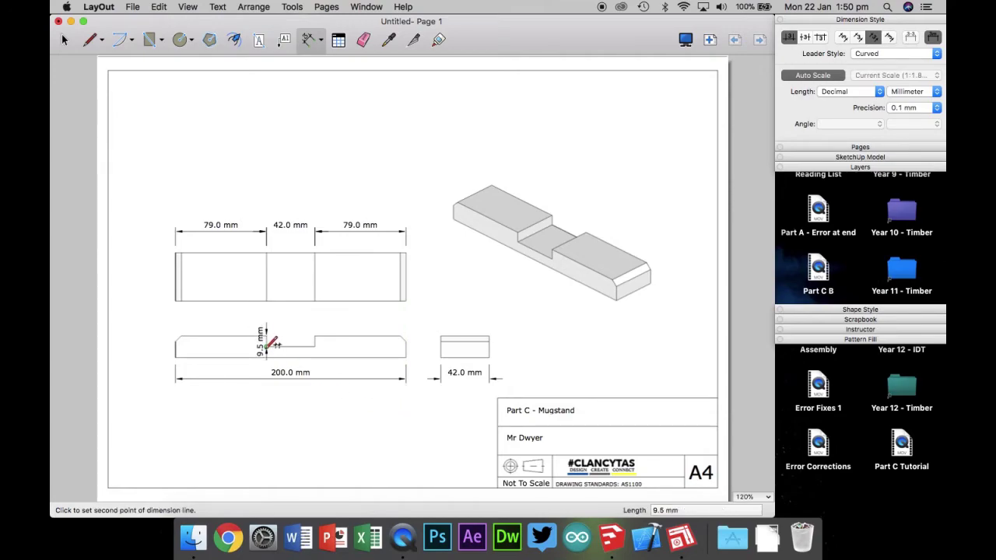
left_click(266, 346)
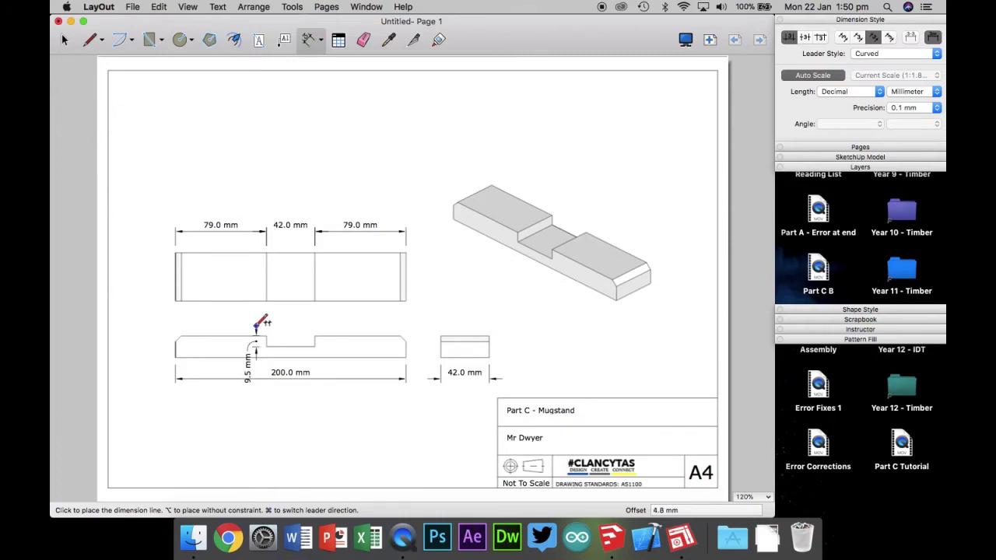
key("Escape")
Dimension the depth of the central recess in the front view, placing the dimension line beside the recess wall.
left_click(265, 346)
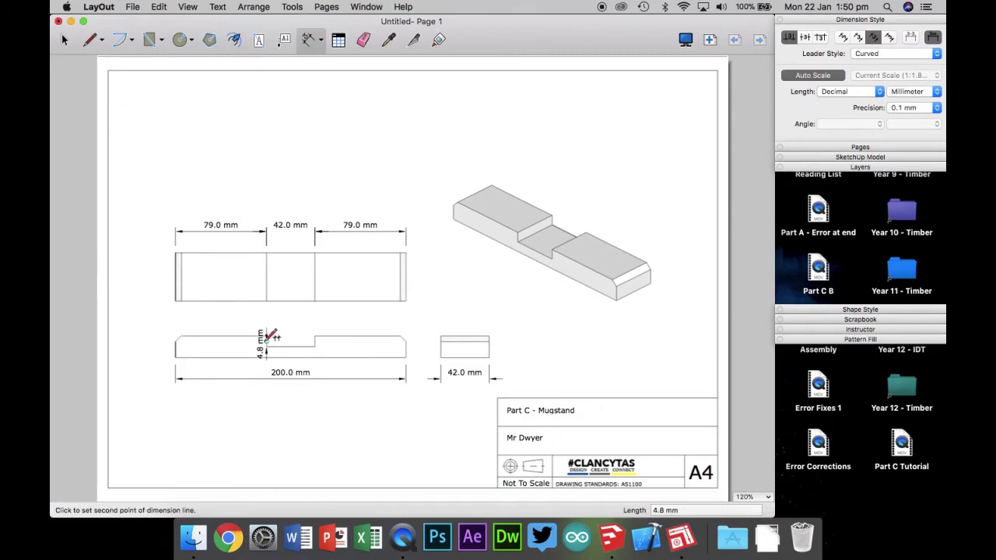
left_click(267, 336)
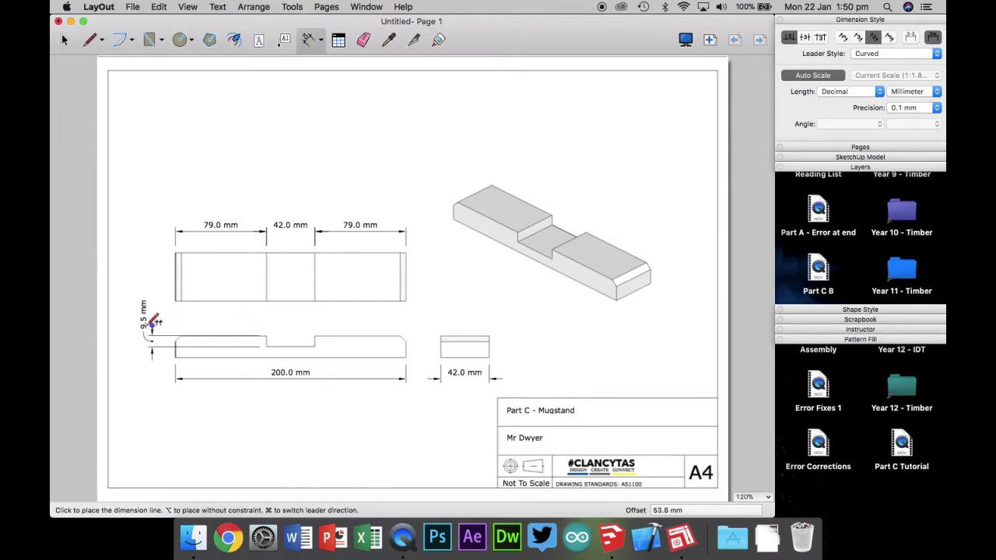
left_click(243, 332)
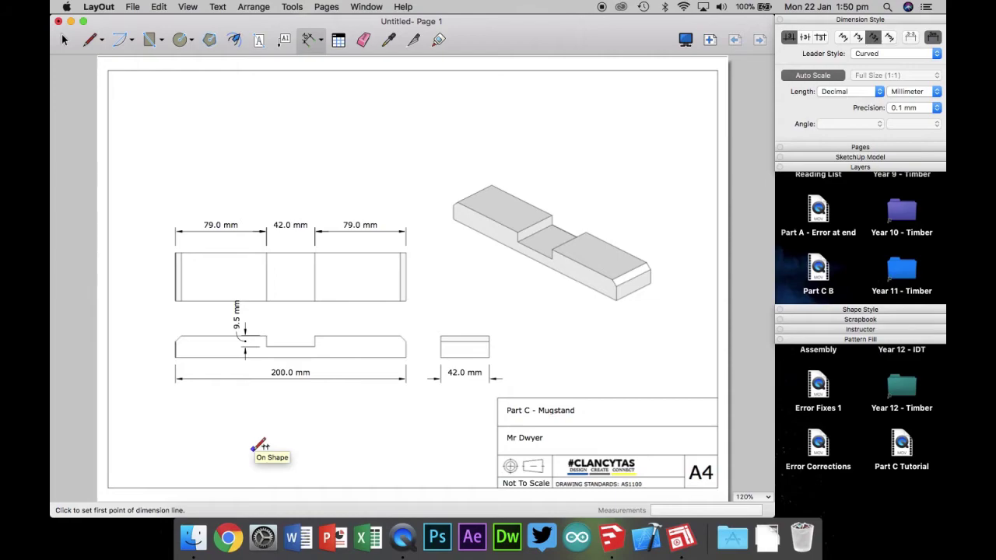
Add an overall height dimension to the end view, offset about 10 mm outside its outer edge.
left_click(285, 41)
left_click(309, 42)
left_click(489, 336)
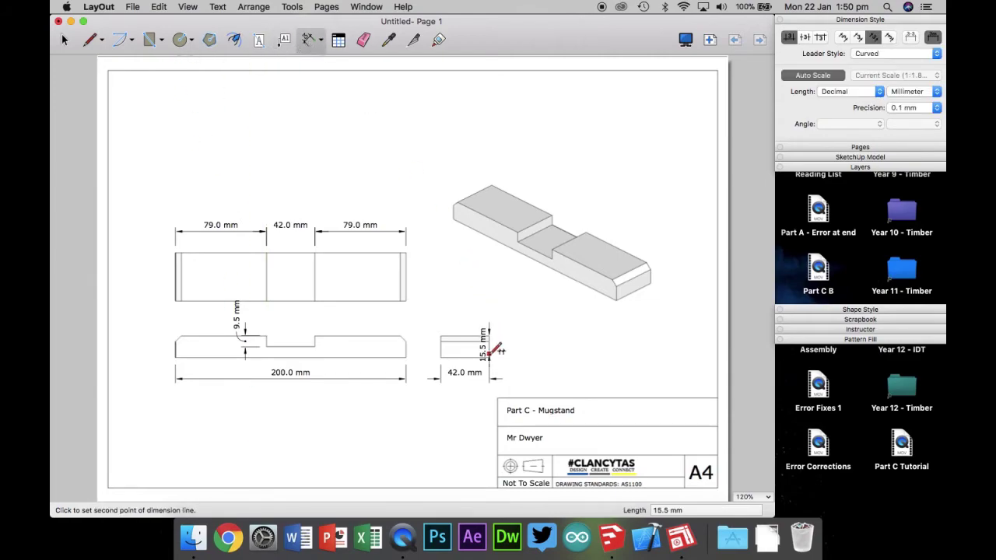
left_click(488, 358)
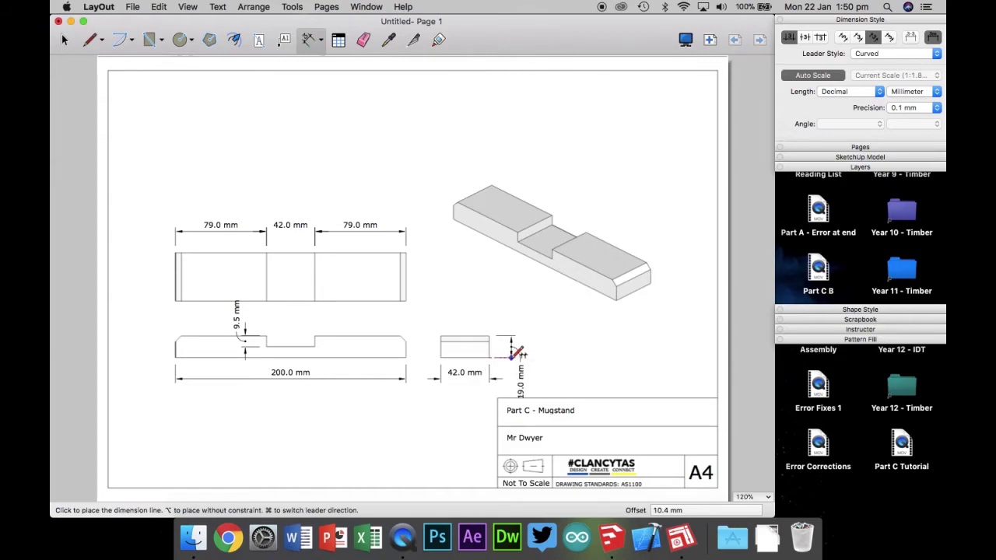
left_click(512, 357)
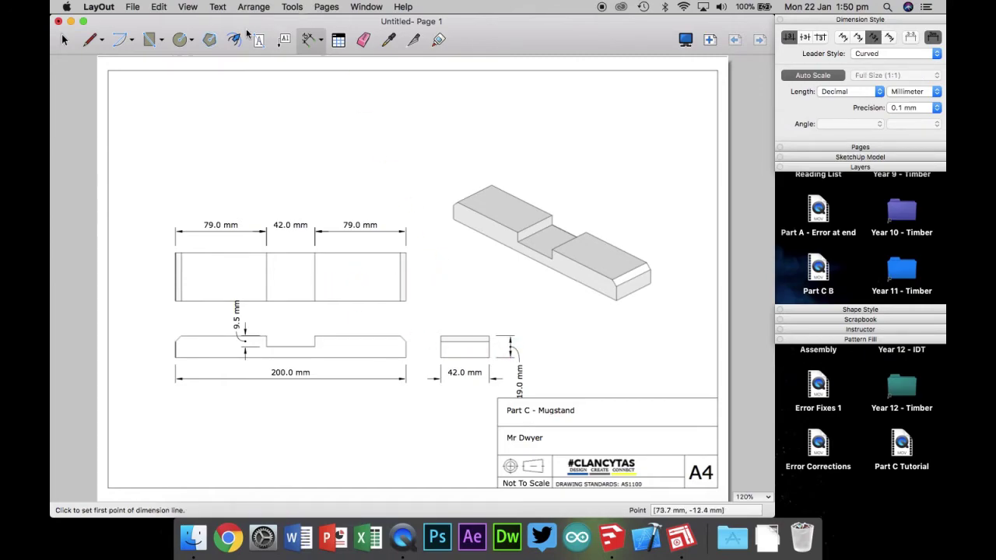
Add a leader label reading "Chamfer 5mm" that points to the chamfered corner at the front view's outer end.
left_click(283, 41)
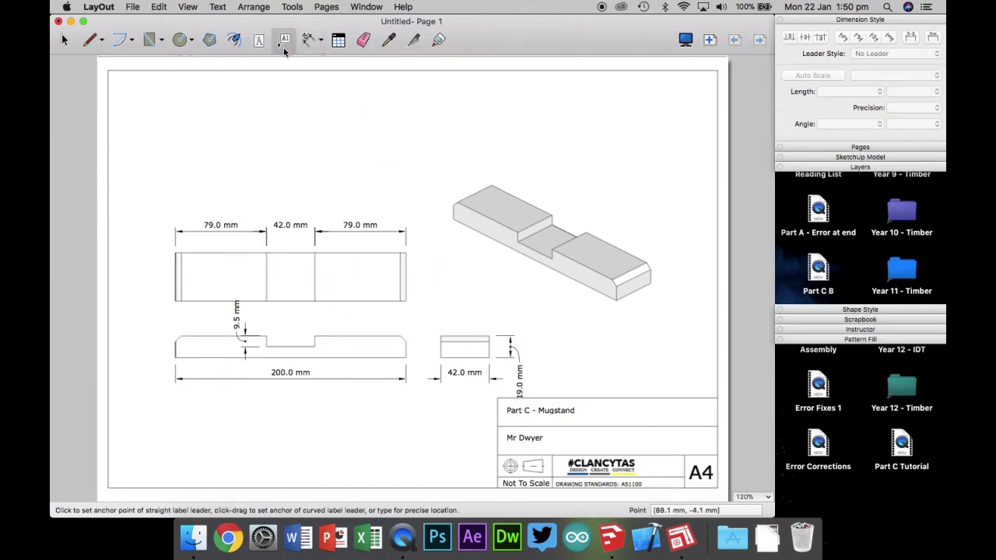
left_click(406, 336)
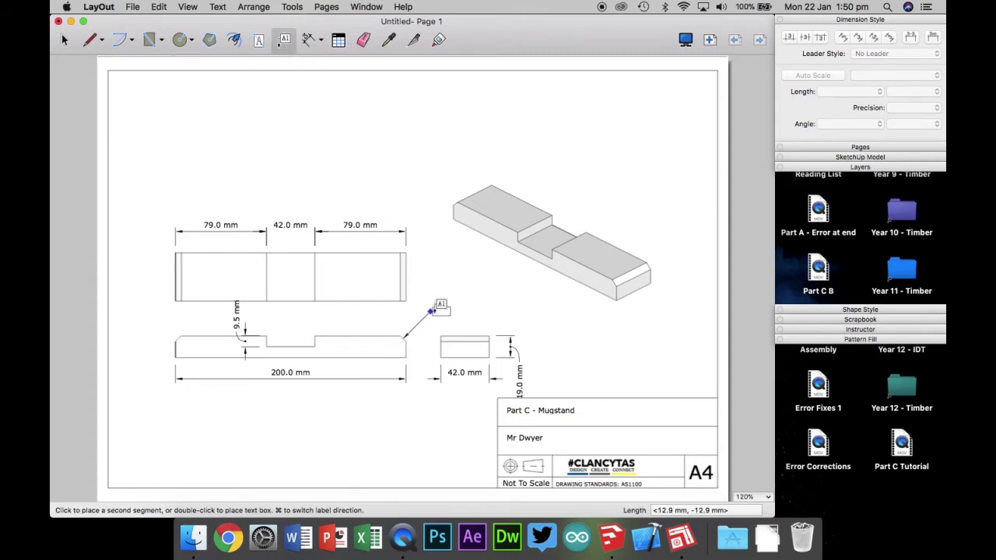
left_click(433, 309)
left_click(453, 312)
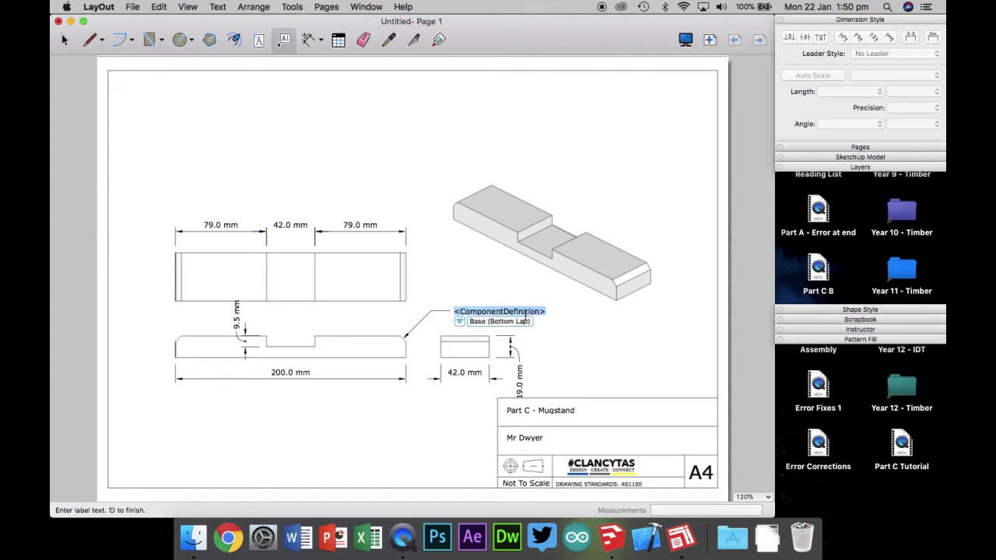
type("Chamfer 5")
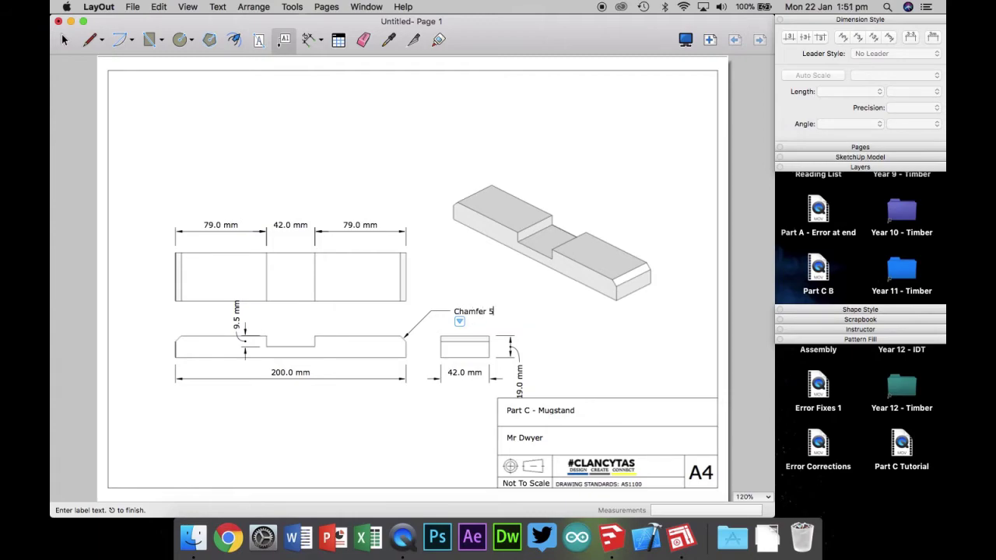
left_click(730, 234)
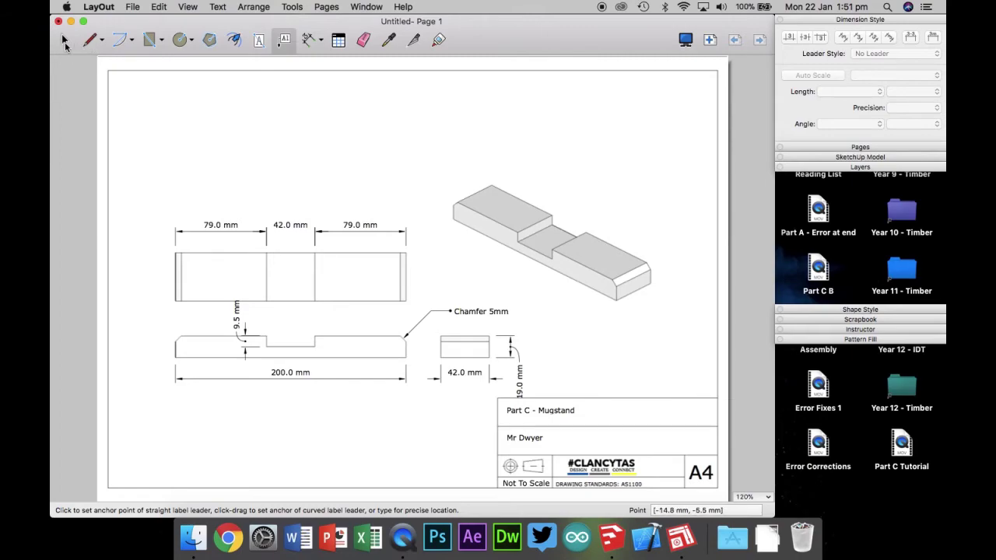
Widen the "Part C - Mugstand" text box so it spans most of its title block cell.
left_click(65, 40)
left_click(515, 391)
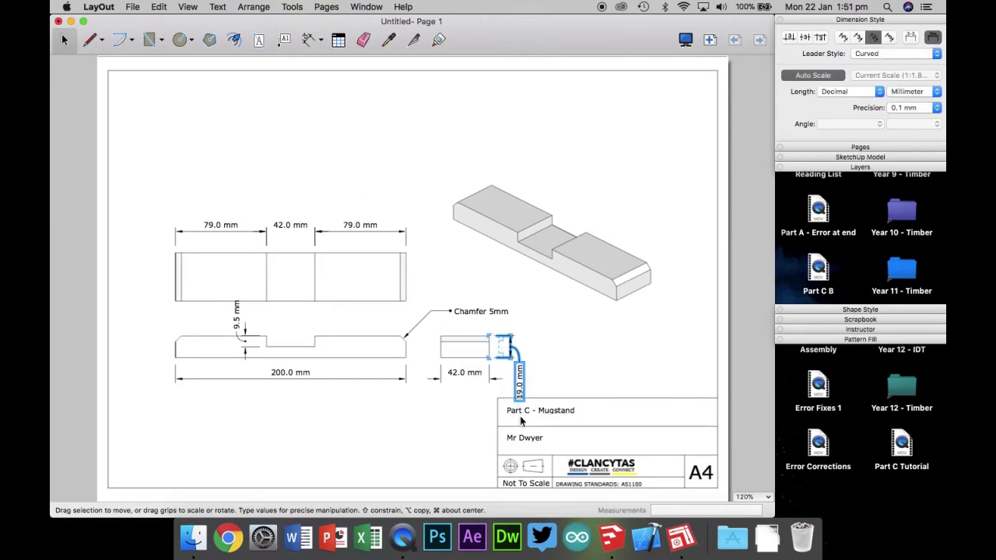
left_click(520, 413)
left_click_drag(580, 411, 678, 411)
left_click(593, 419)
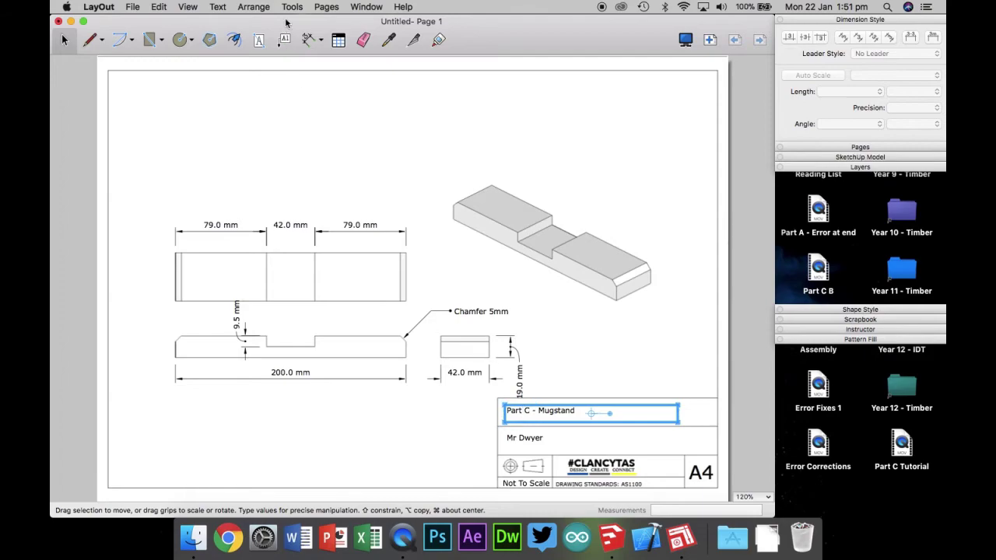
double_click(551, 412)
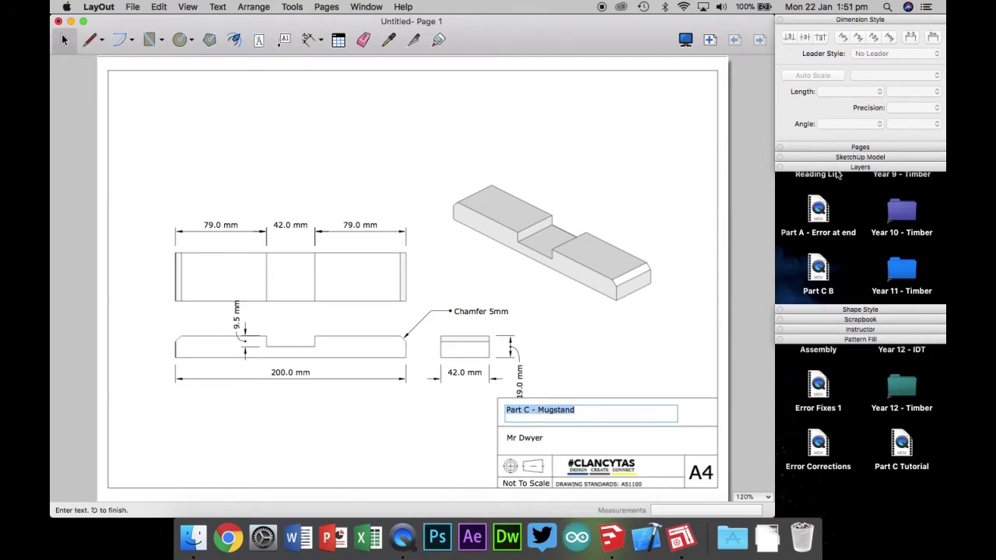
left_click(364, 7)
mouse_move(295, 6)
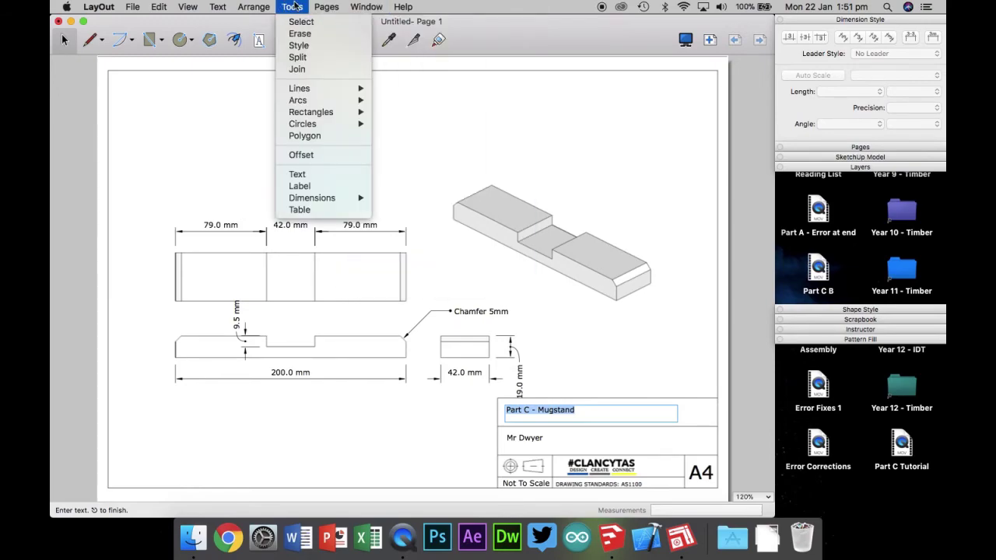
left_click(307, 174)
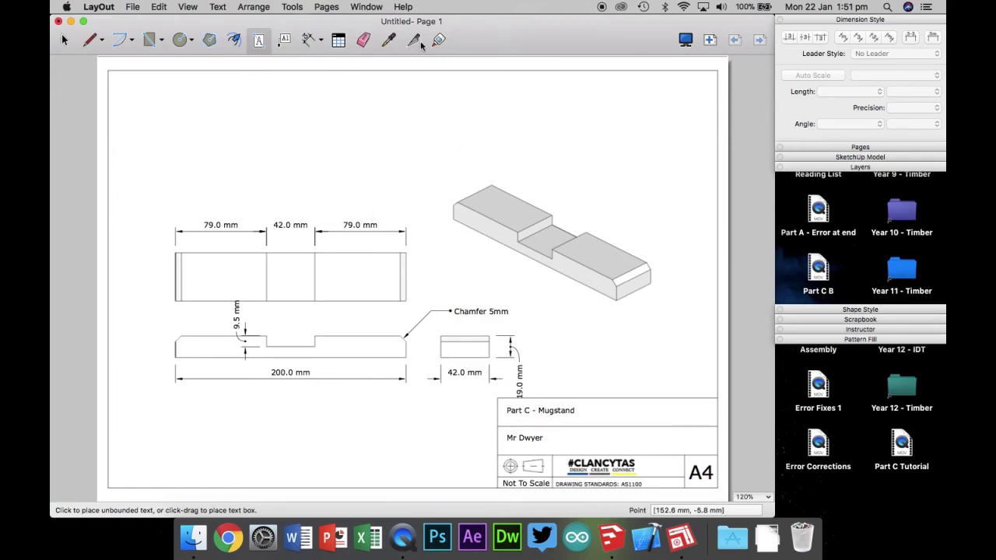
Show the font settings and set the "Part C - Mugstand" title text to size 14.
left_click(366, 6)
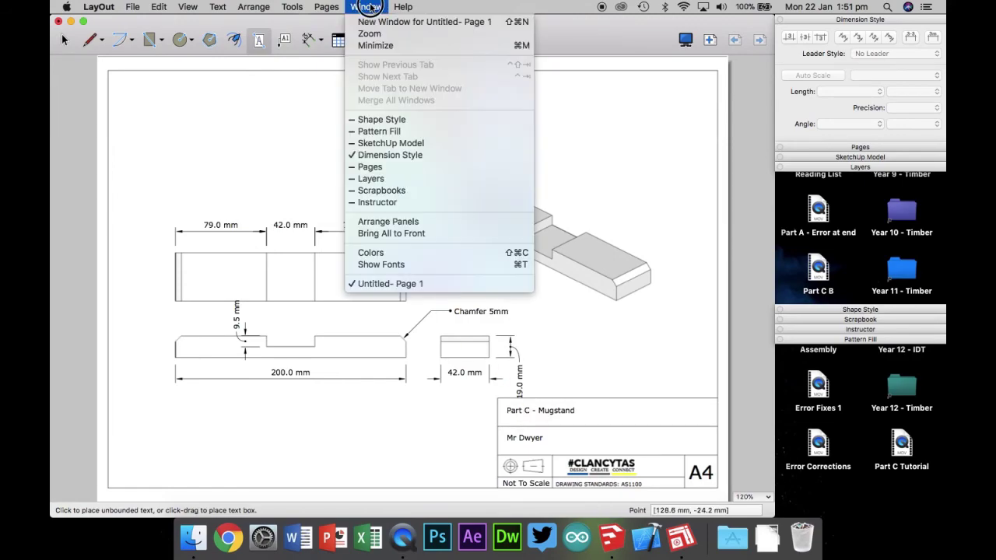
left_click(395, 267)
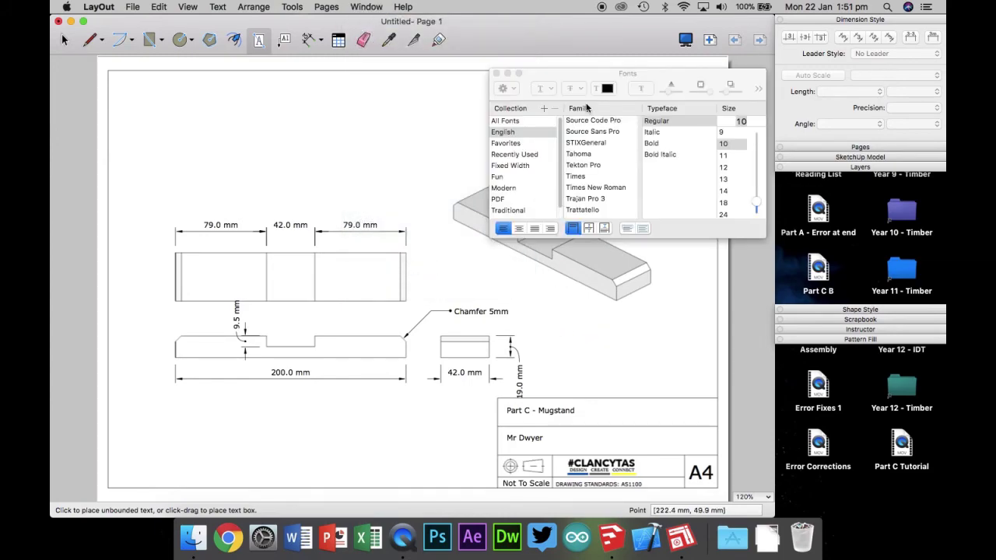
left_click(64, 39)
left_click(518, 412)
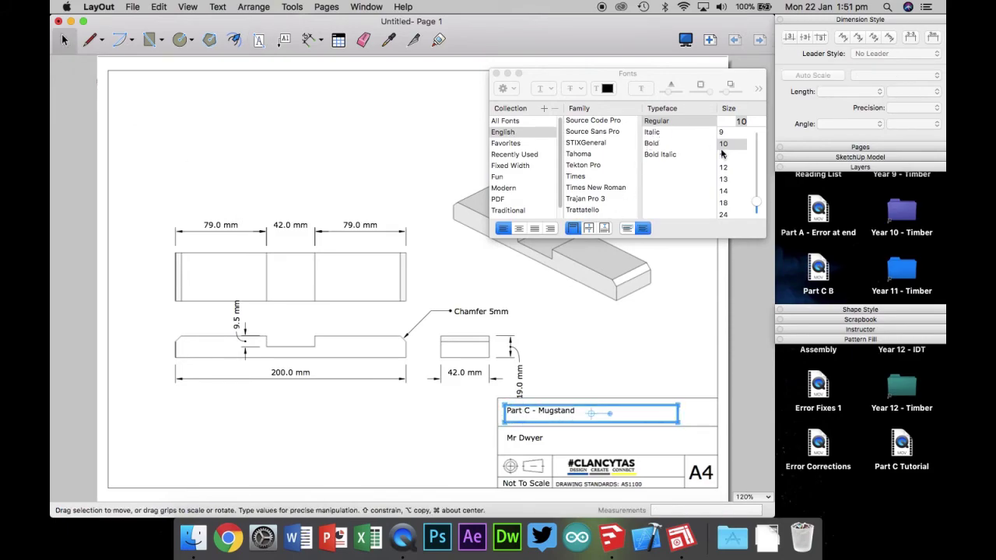
left_click(727, 192)
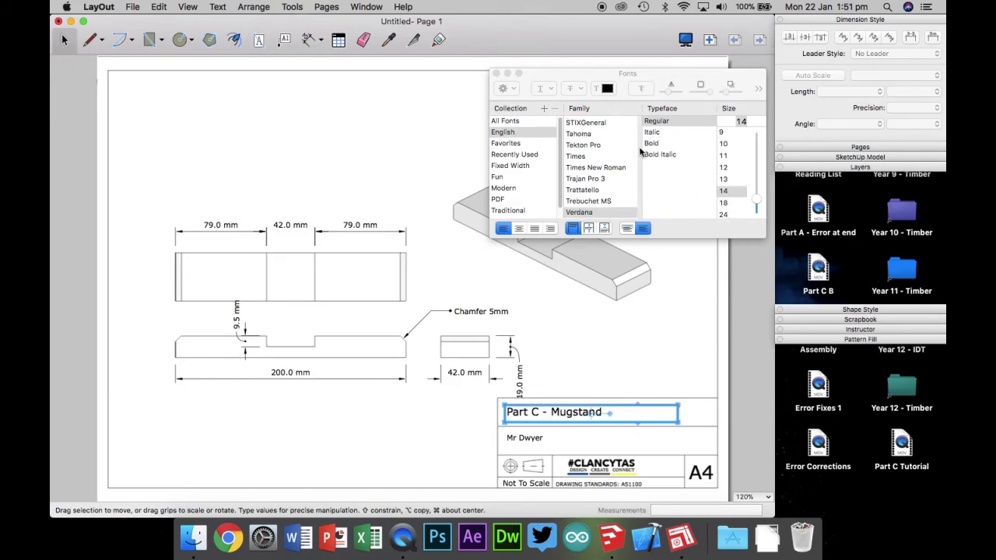
Set the author's name in the title block to size 24, close the font settings and deselect the text.
left_click(526, 440)
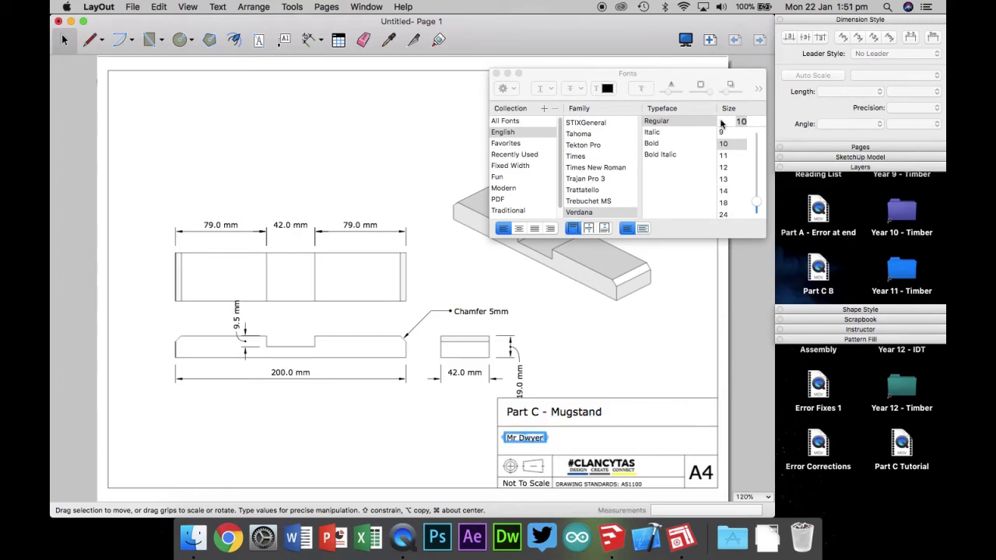
left_click(727, 180)
left_click(728, 213)
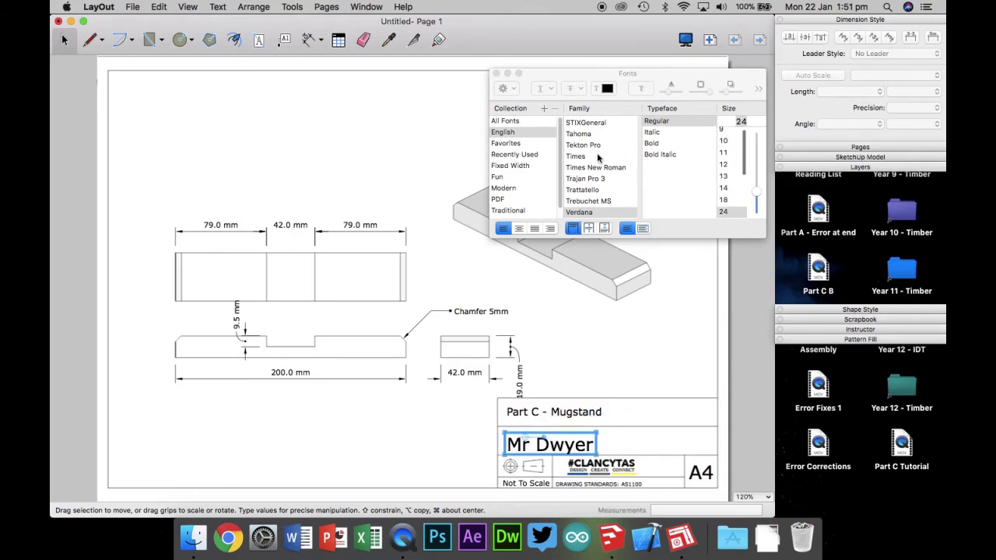
left_click(496, 73)
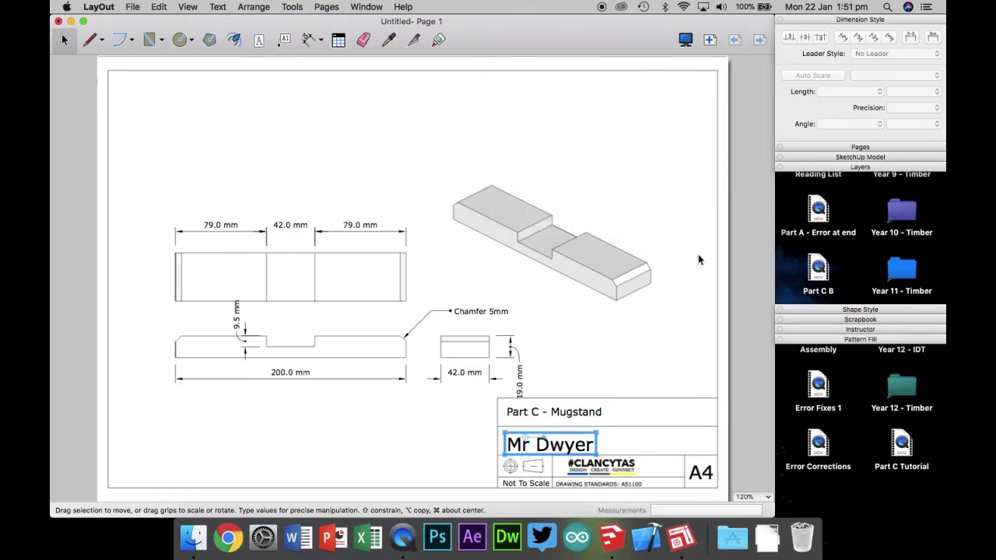
left_click(754, 282)
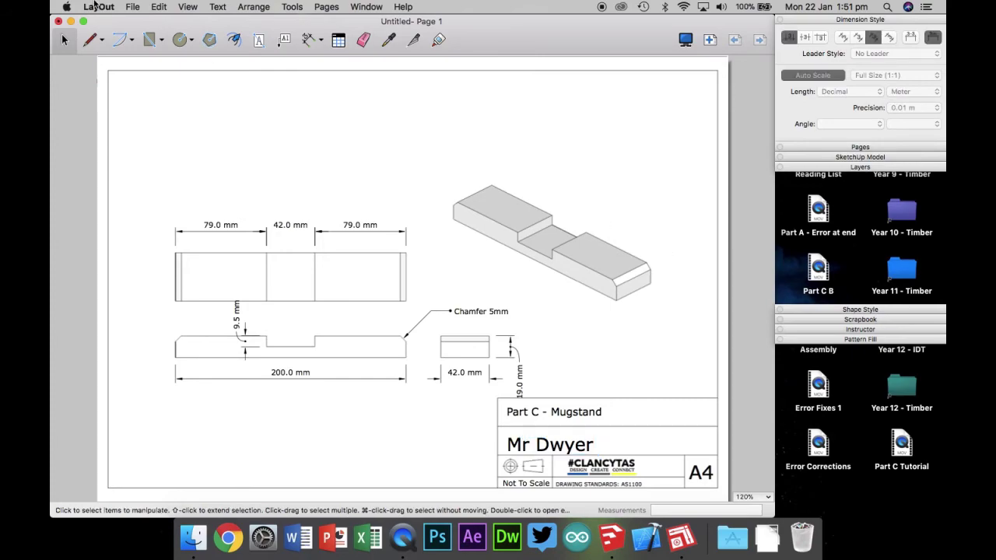
Save the document to the Desktop as "Orthogonal Drawing - Part C" in LayOut Document format.
left_click(132, 8)
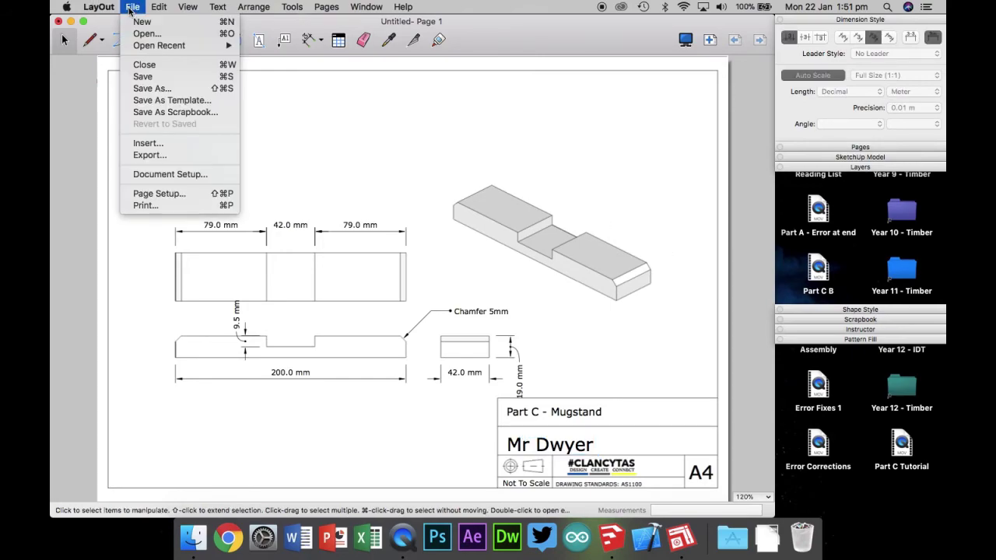
left_click(143, 77)
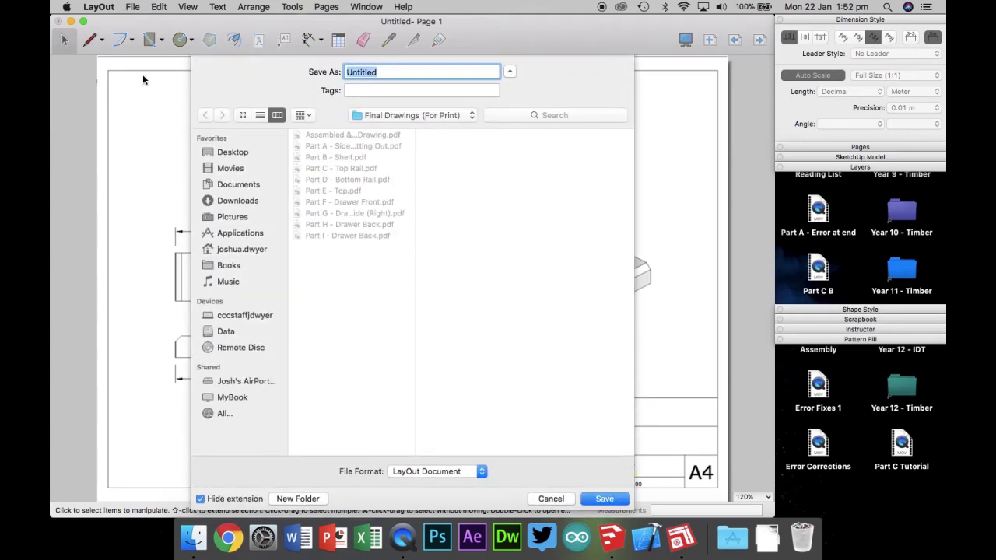
type("Orthogonal Drawing - Part C")
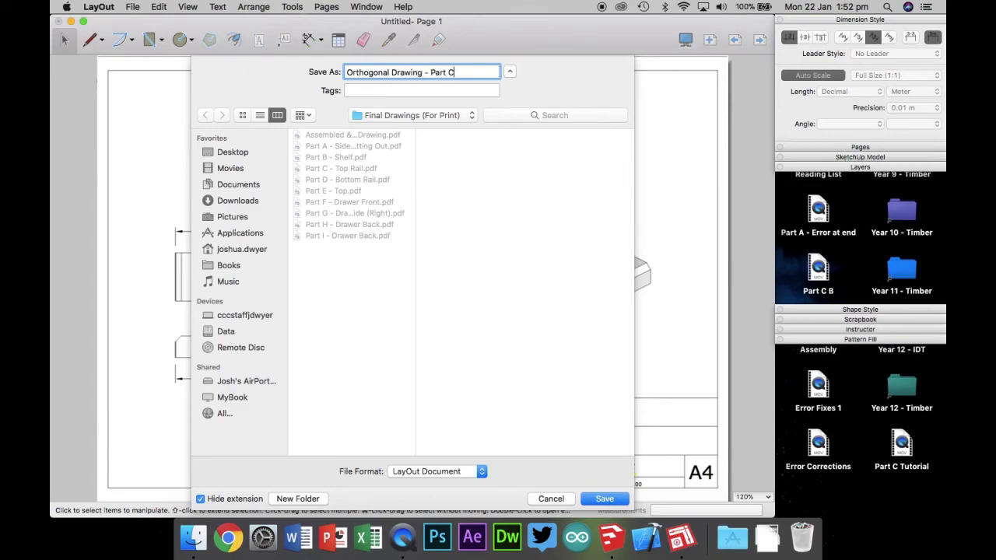
left_click(225, 153)
left_click(604, 499)
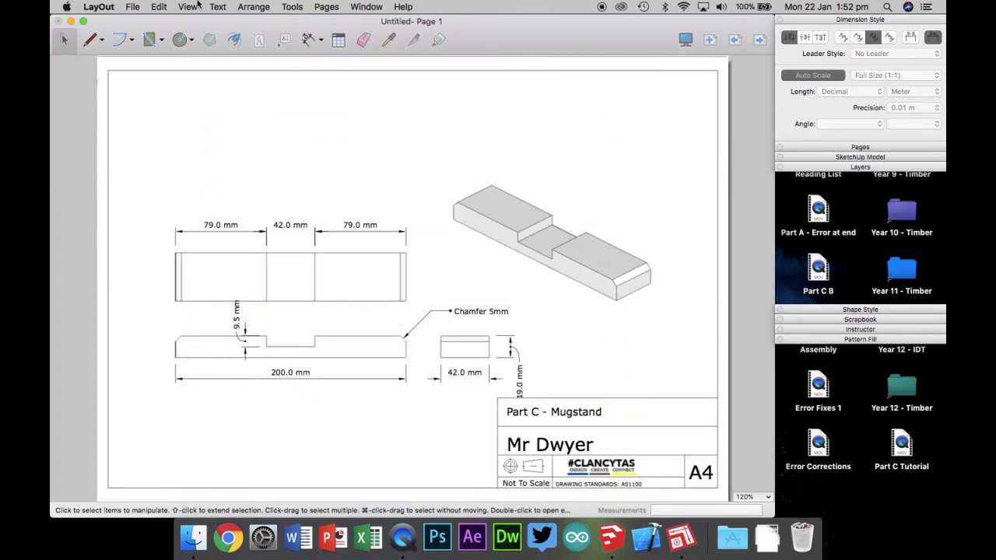
Export the drawing to the Desktop as the PDF "Orthogonal Drawing - Part C", review the whole page and close the preview.
left_click(133, 7)
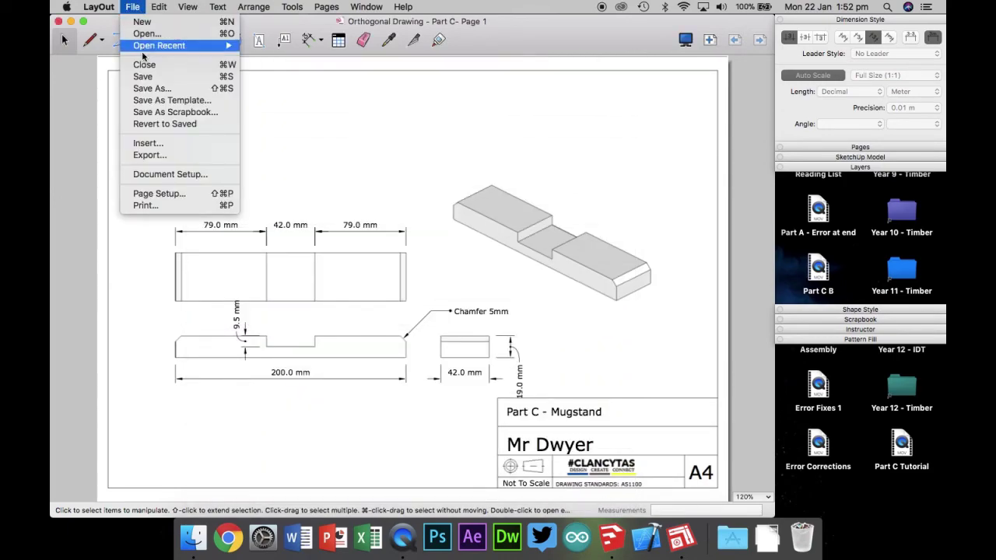
left_click(157, 155)
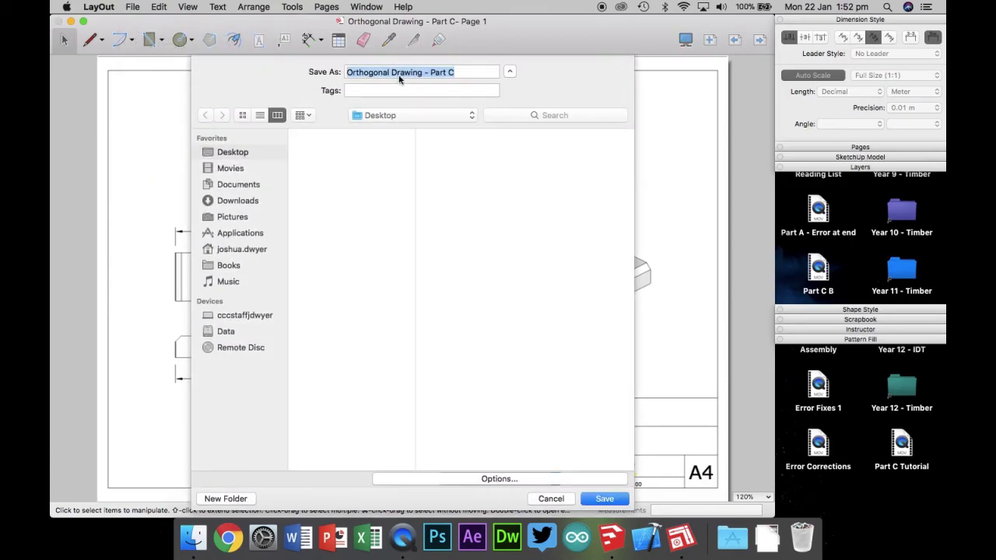
left_click(607, 498)
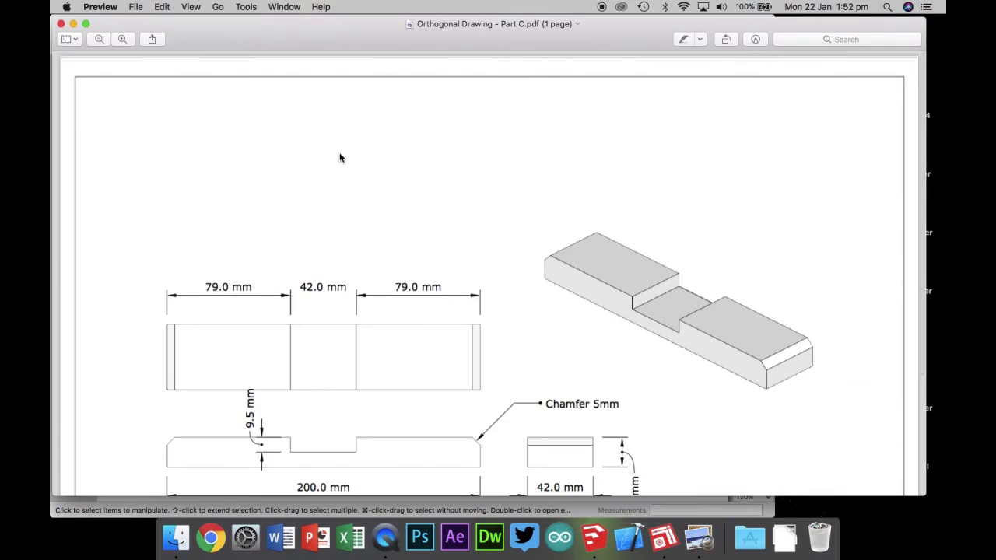
scroll(339, 158, "down", 5)
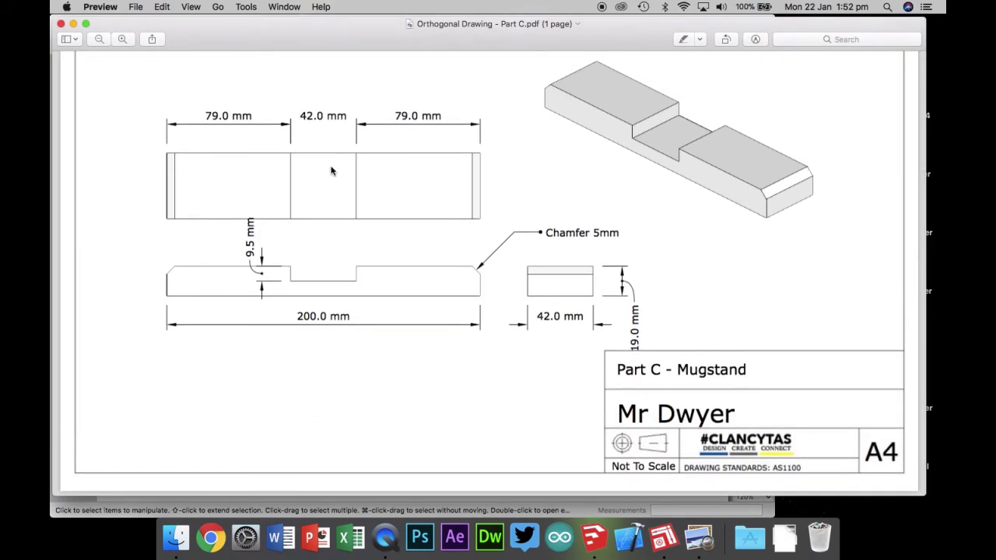
scroll(334, 167, "down", 5, "ctrl")
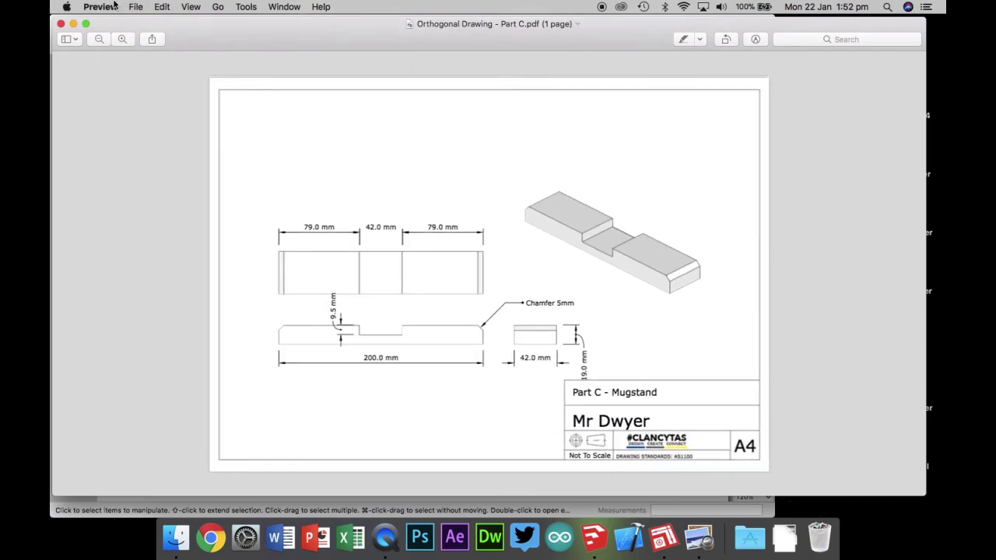
left_click(61, 24)
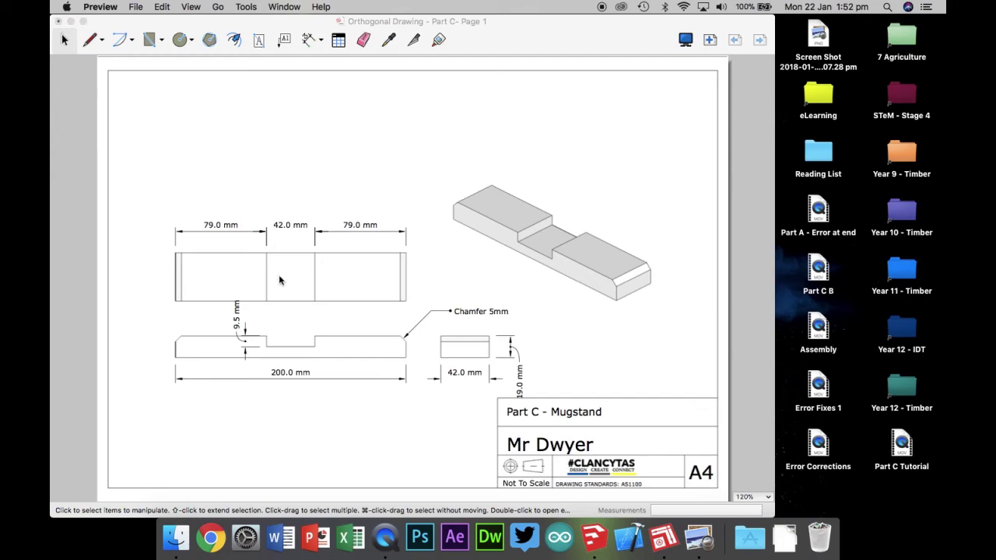
Switch to SketchUp, select the isometric base piece, check the available extensions for making orthographic views, and return to LayOut.
left_click(596, 537)
left_click(542, 187)
left_click(383, 7)
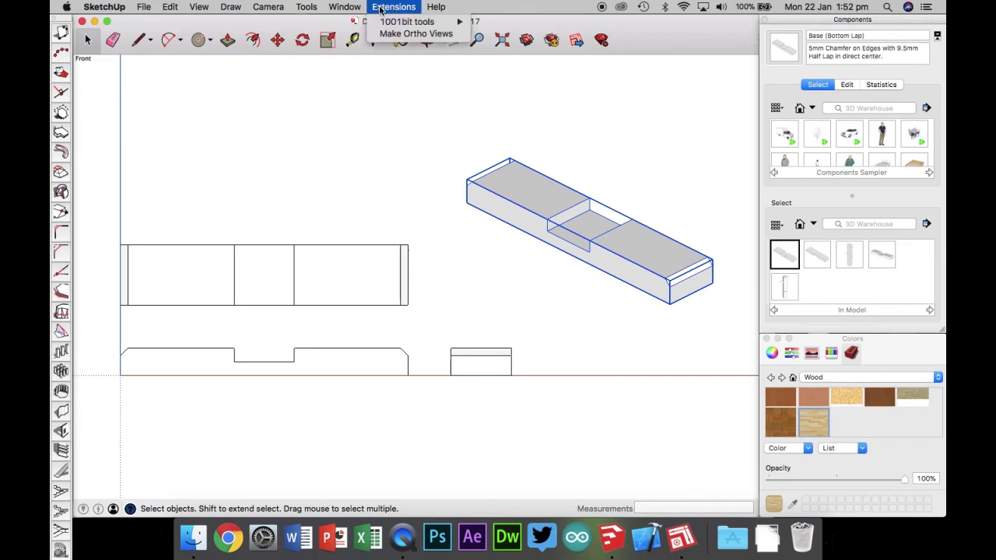
left_click(382, 7)
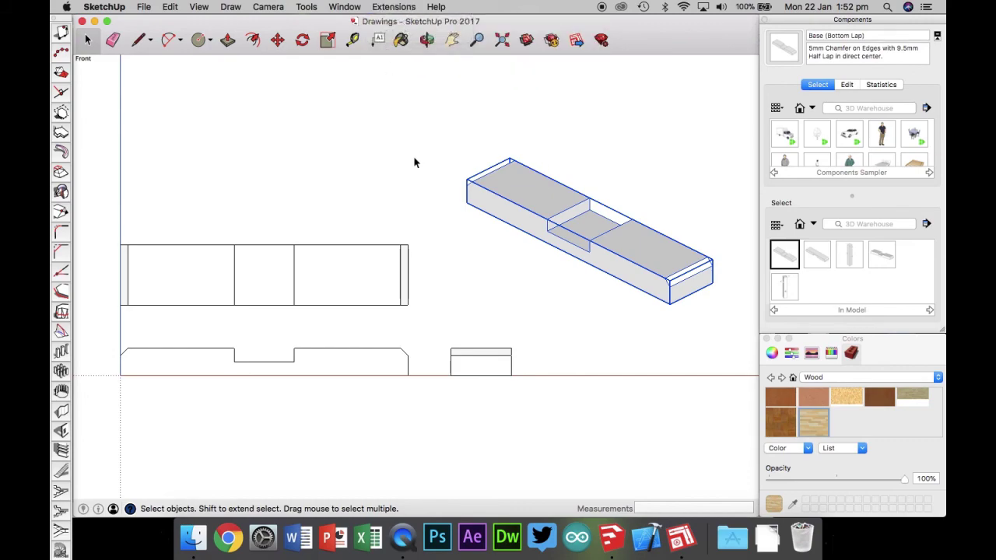
key("super+Tab")
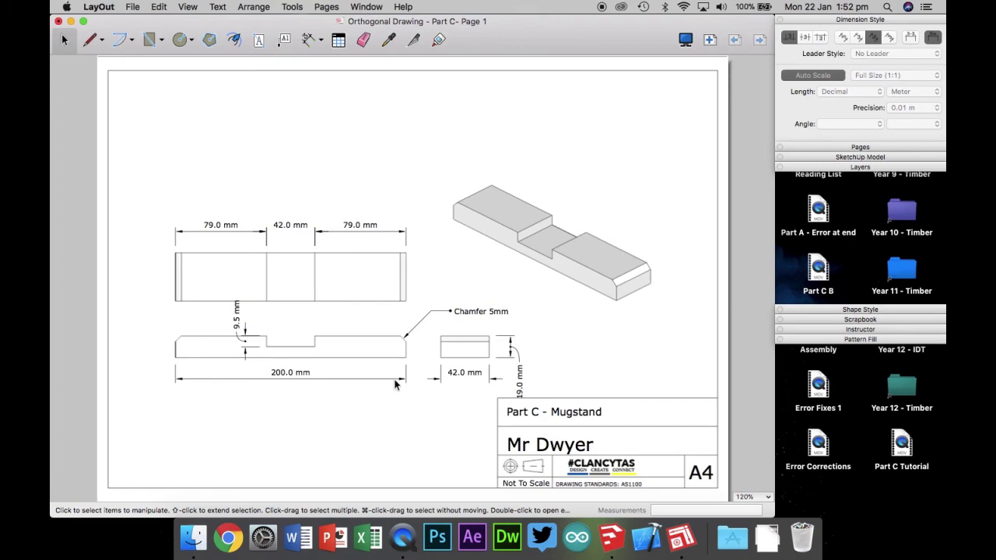